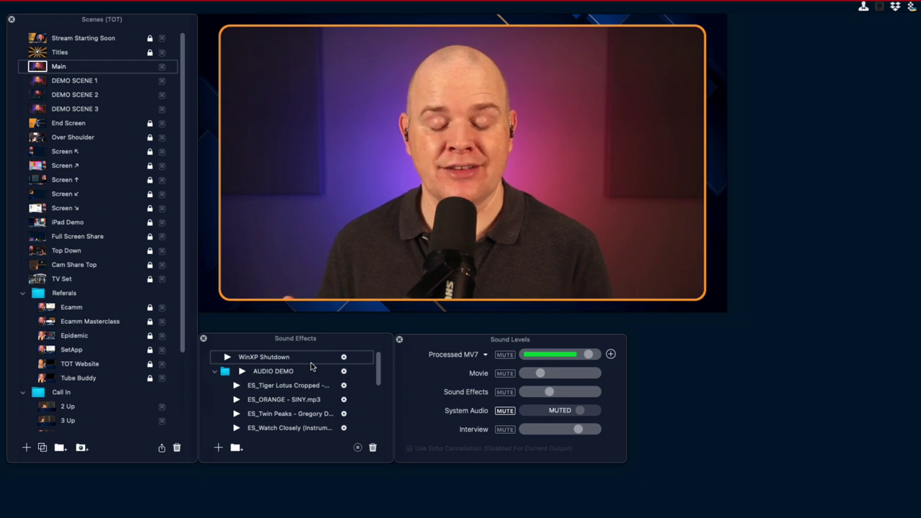
# - Play the WinXP Shutdown sound effect once from the Sound Effects clip list
pyautogui.click(309, 364)
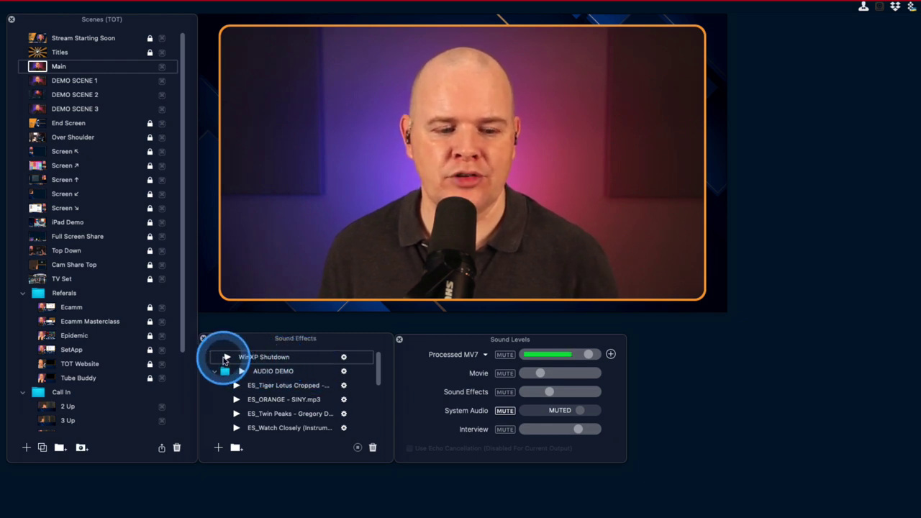
pyautogui.click(226, 357)
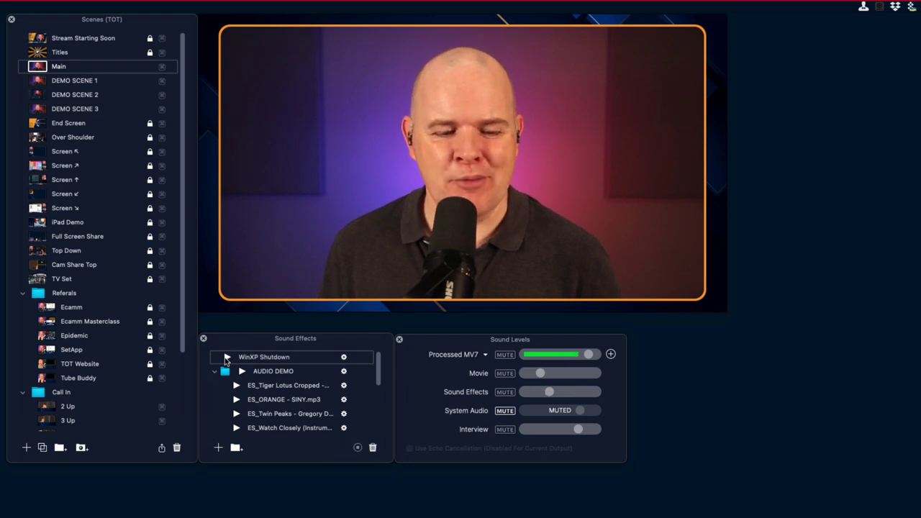
pyautogui.moveTo(239, 355)
pyautogui.mouseDown()
pyautogui.moveTo(303, 349)
pyautogui.moveTo(295, 343)
pyautogui.moveTo(259, 367)
pyautogui.mouseUp()
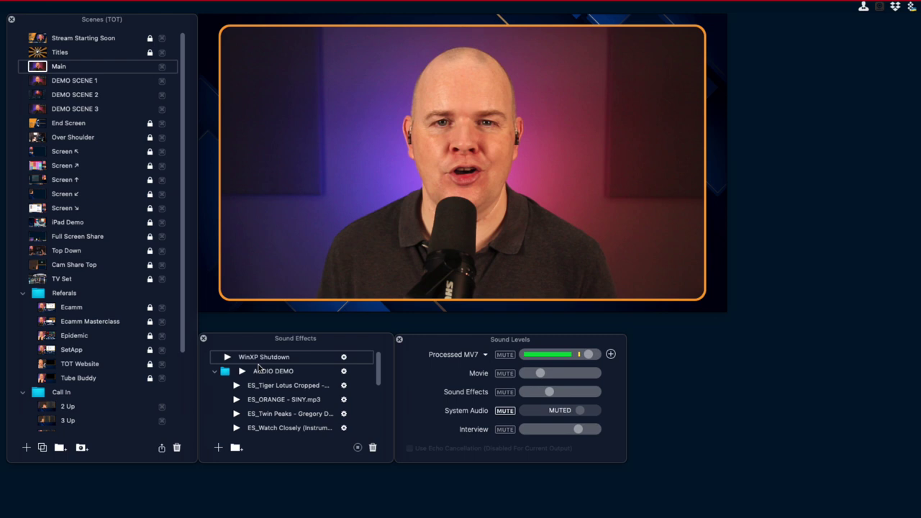
pyautogui.click(259, 368)
pyautogui.moveTo(259, 367); pyautogui.dragTo(259, 366)
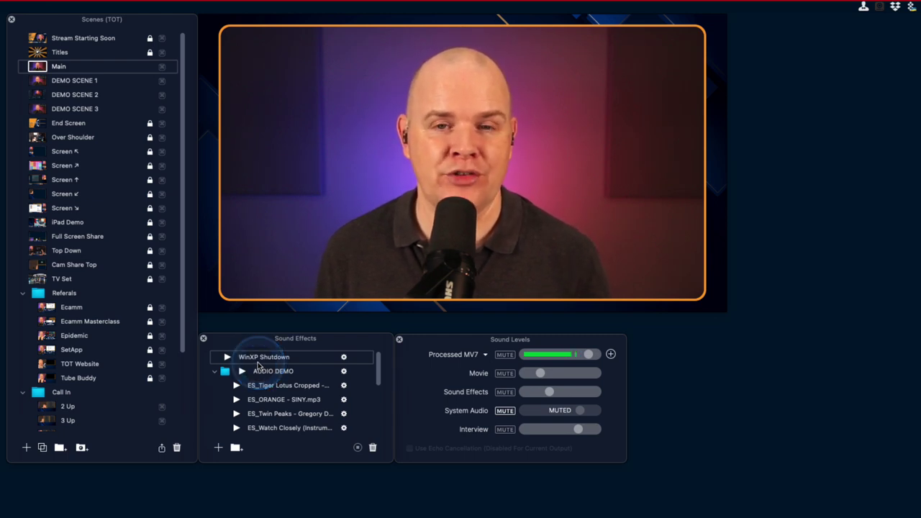
pyautogui.click(259, 365)
pyautogui.moveTo(259, 364)
pyautogui.mouseDown()
pyautogui.moveTo(249, 362)
pyautogui.moveTo(237, 386)
pyautogui.mouseUp()
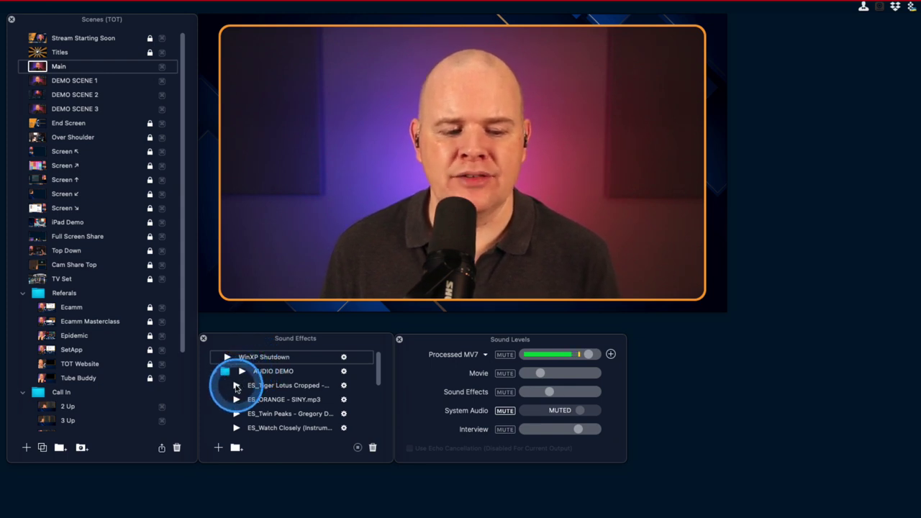
# - Switch the music from Tiger Lotus to ES_ORANGE - SINY.mp3 and trigger WinXP Shutdown over it
pyautogui.click(237, 387)
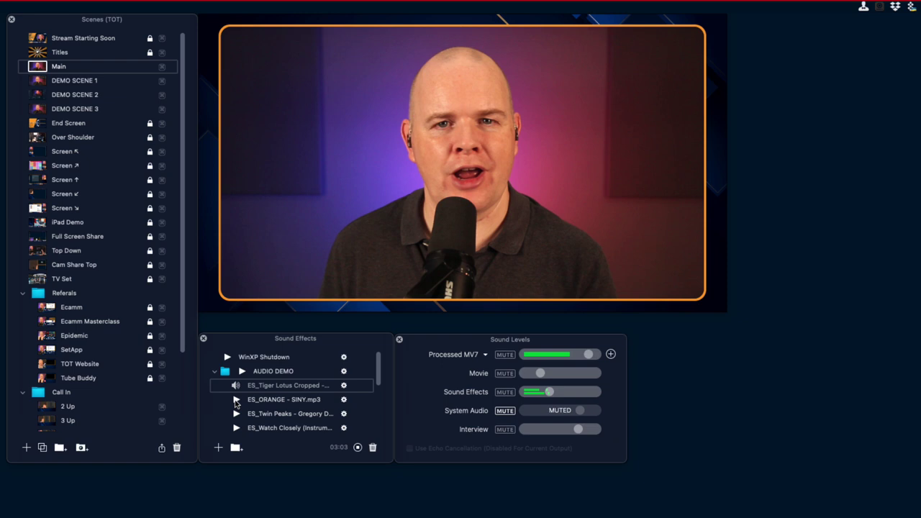
pyautogui.click(236, 403)
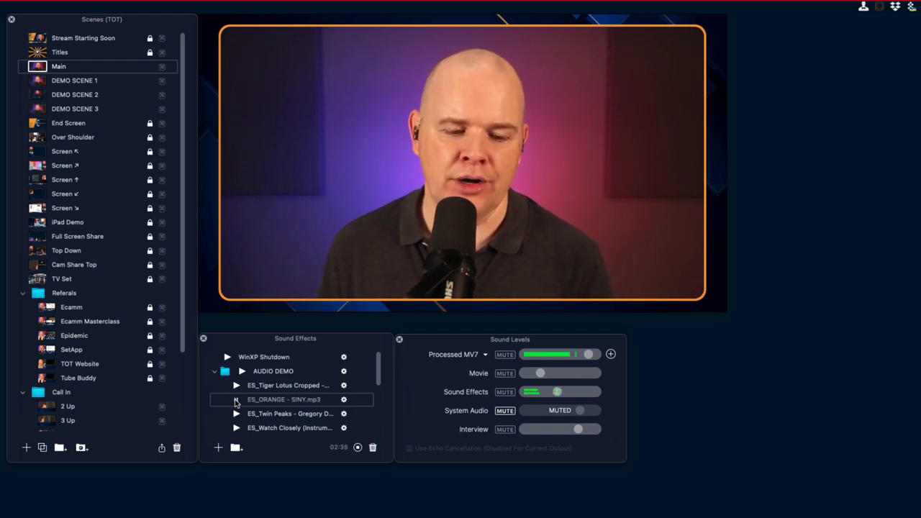
pyautogui.click(227, 357)
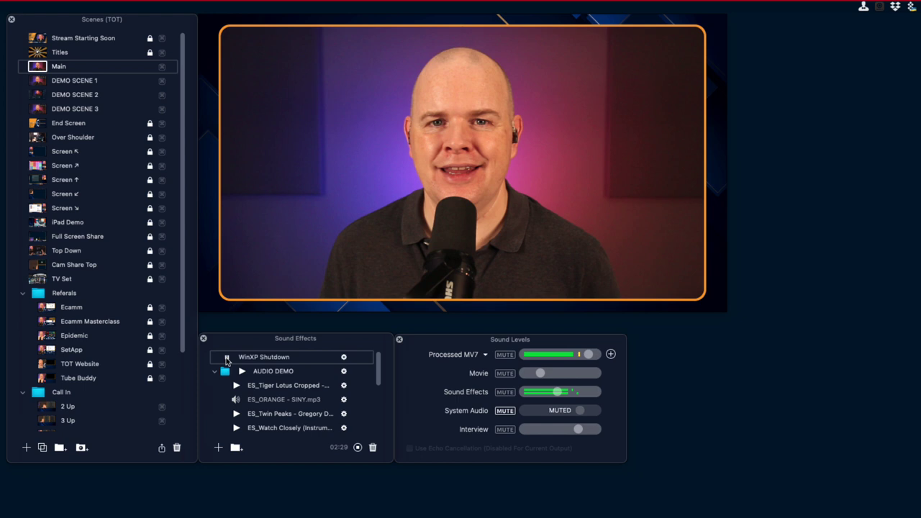
pyautogui.click(226, 357)
pyautogui.click(226, 357)
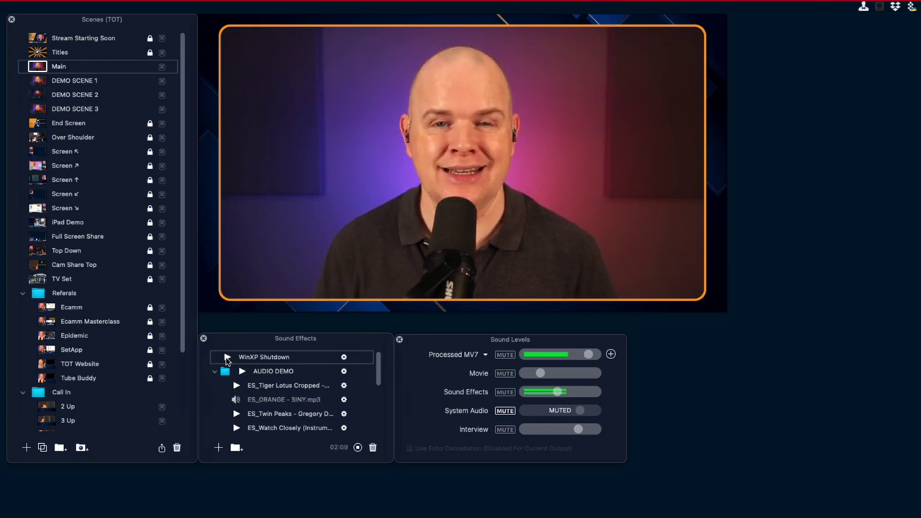
# - Try the Tiger Lotus, ES_ORANGE and Twin Peaks tracks, then play the AUDIO DEMO folder in order
pyautogui.click(271, 366)
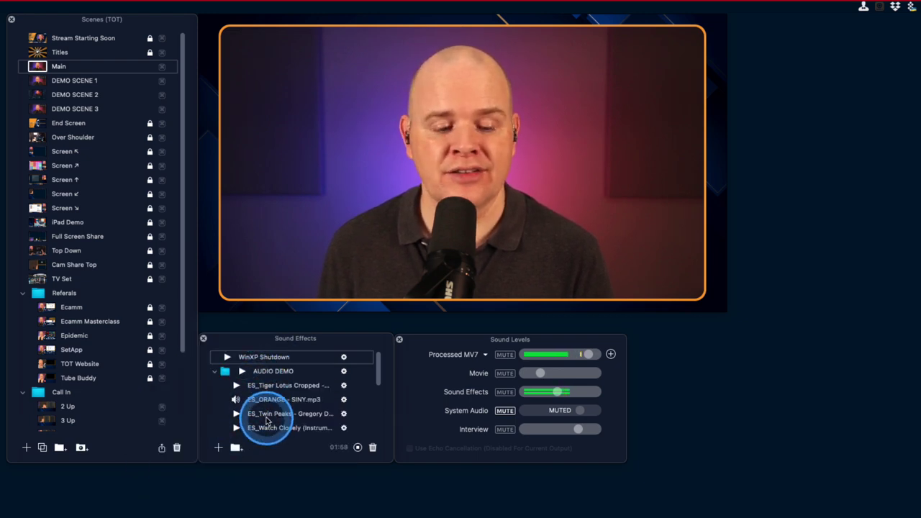
pyautogui.click(236, 385)
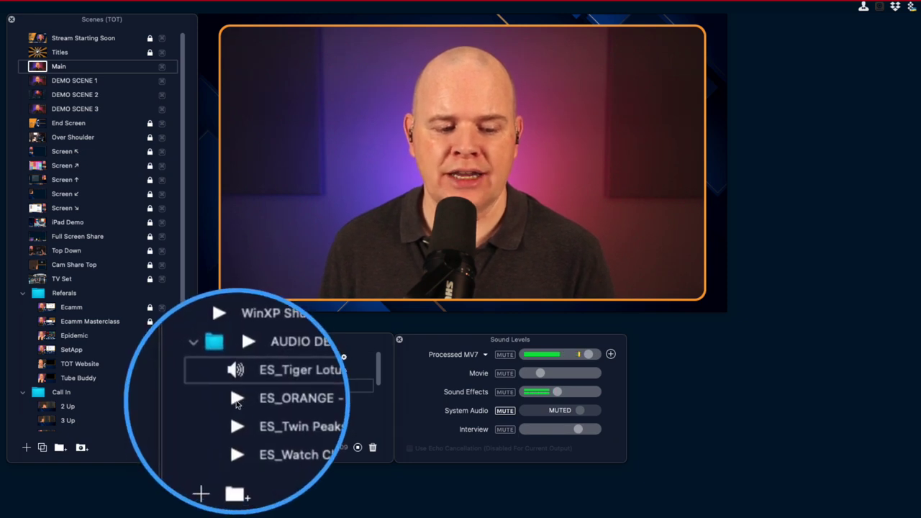
pyautogui.click(237, 401)
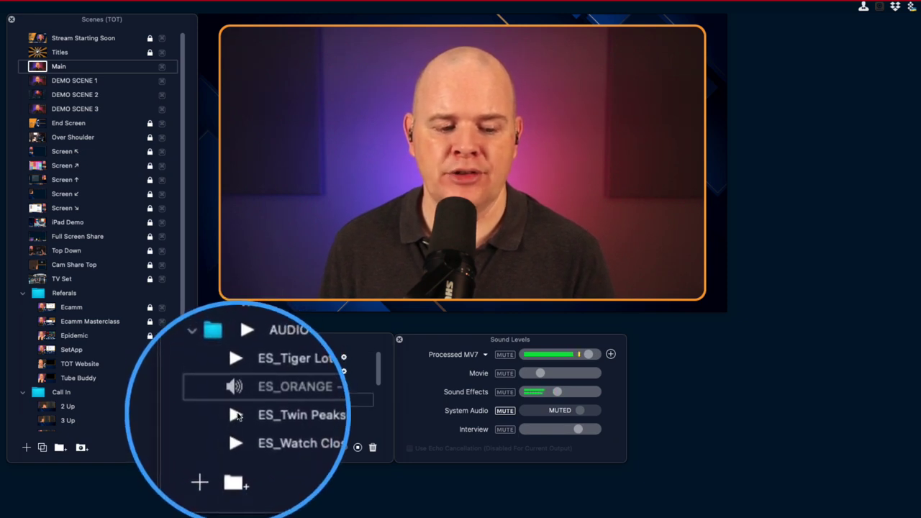
pyautogui.click(237, 415)
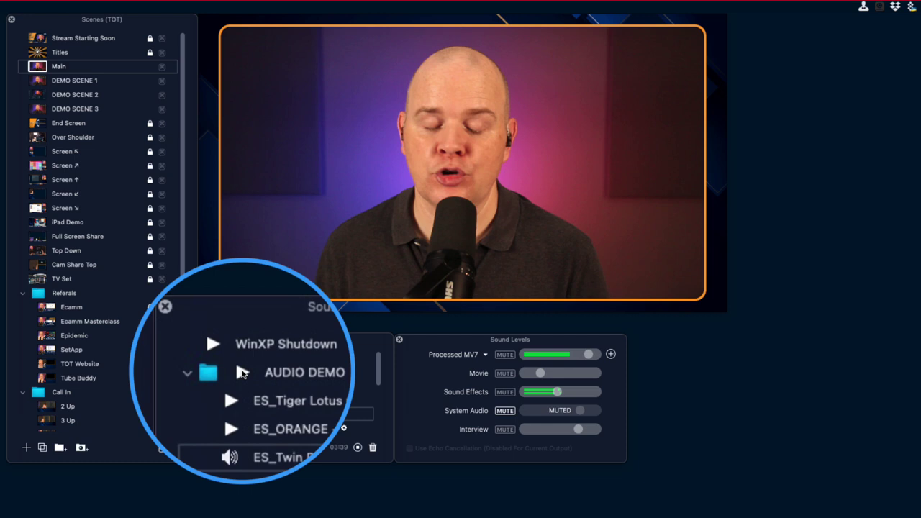
pyautogui.click(242, 372)
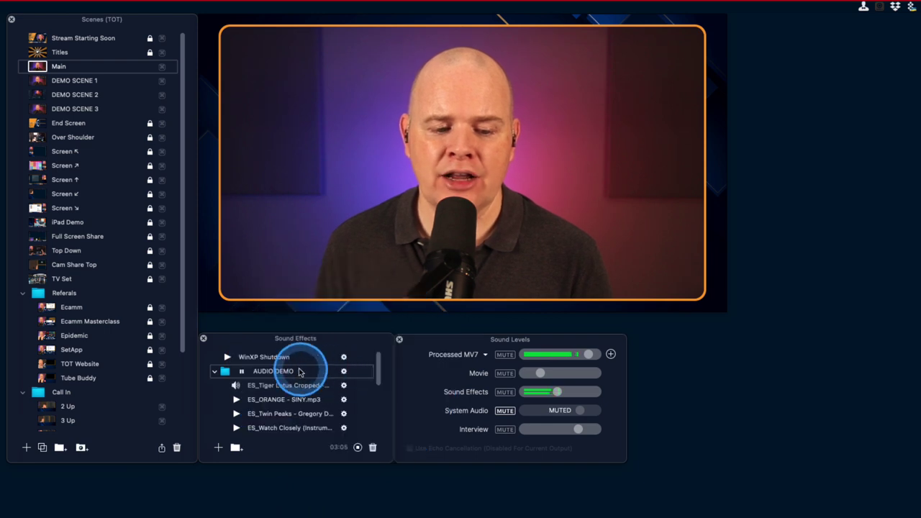
# - Skip forward and back through the AUDIO DEMO tracks, ending with Tiger Lotus restarted
pyautogui.click(343, 372)
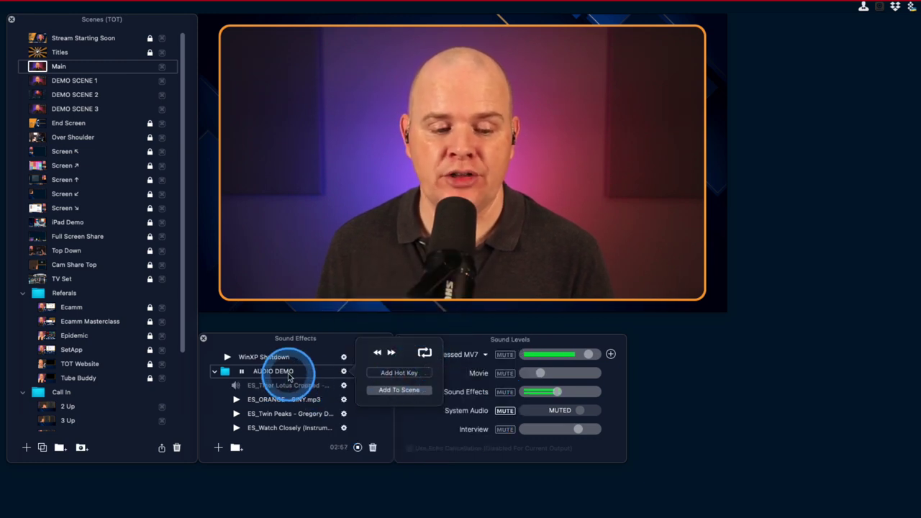
pyautogui.click(387, 354)
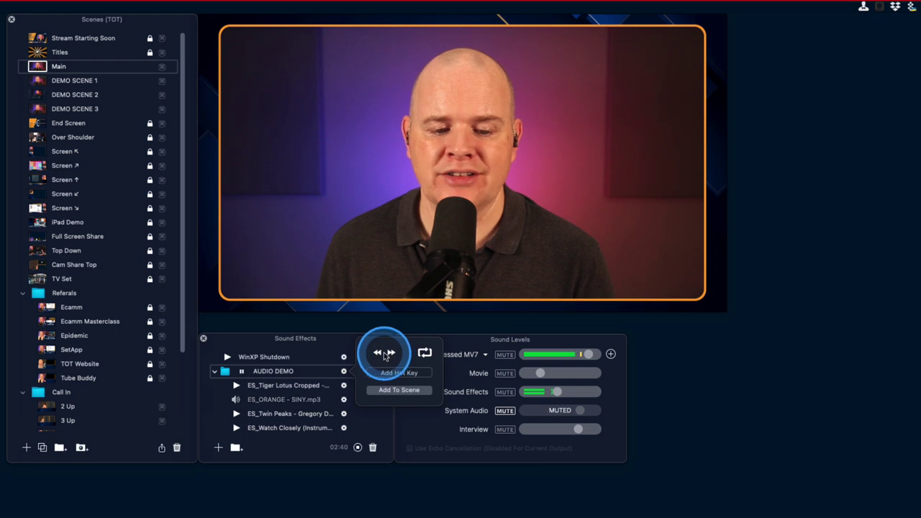
pyautogui.click(390, 354)
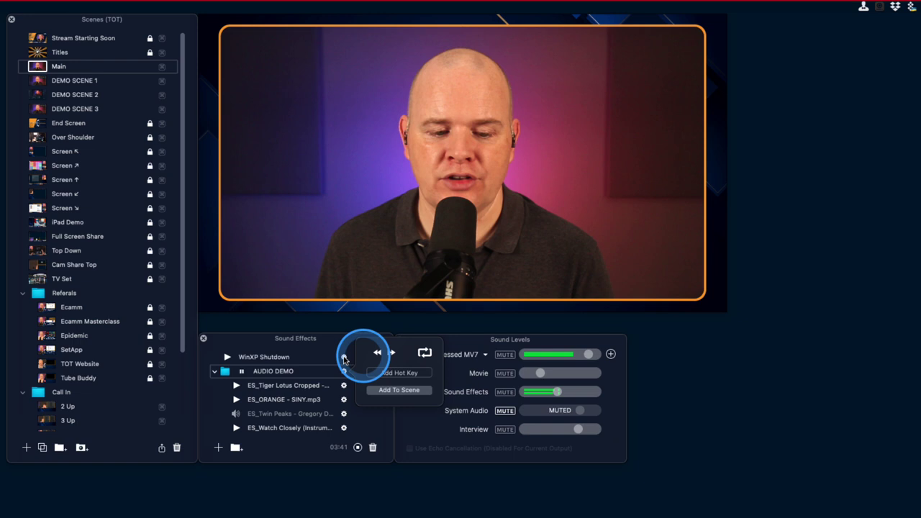
pyautogui.click(243, 373)
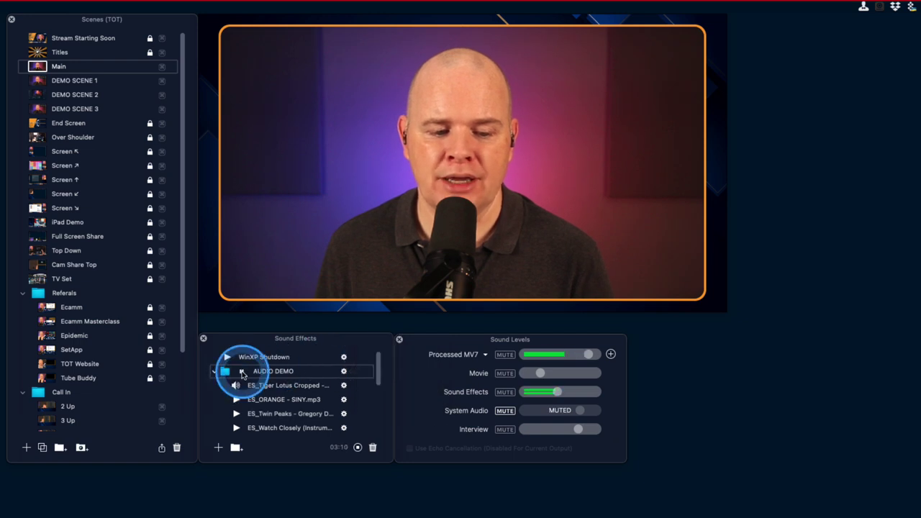
pyautogui.click(344, 372)
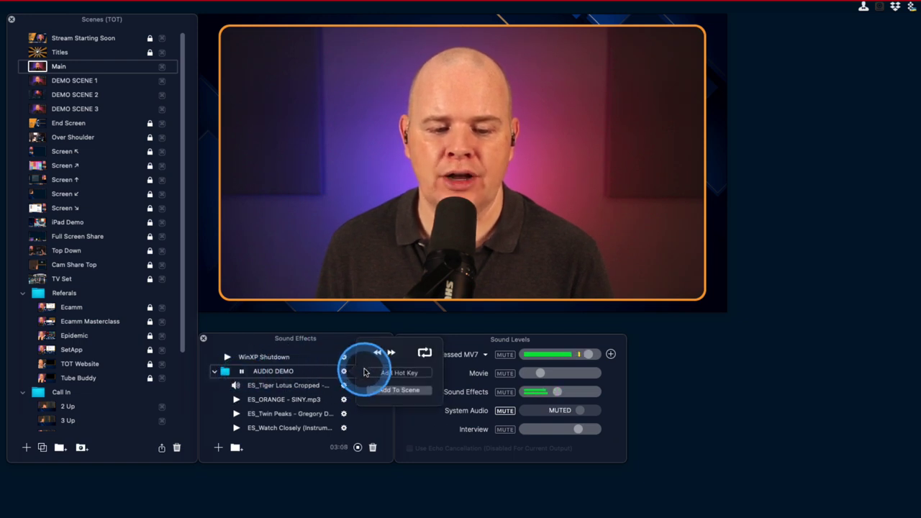
pyautogui.click(391, 353)
pyautogui.click(378, 353)
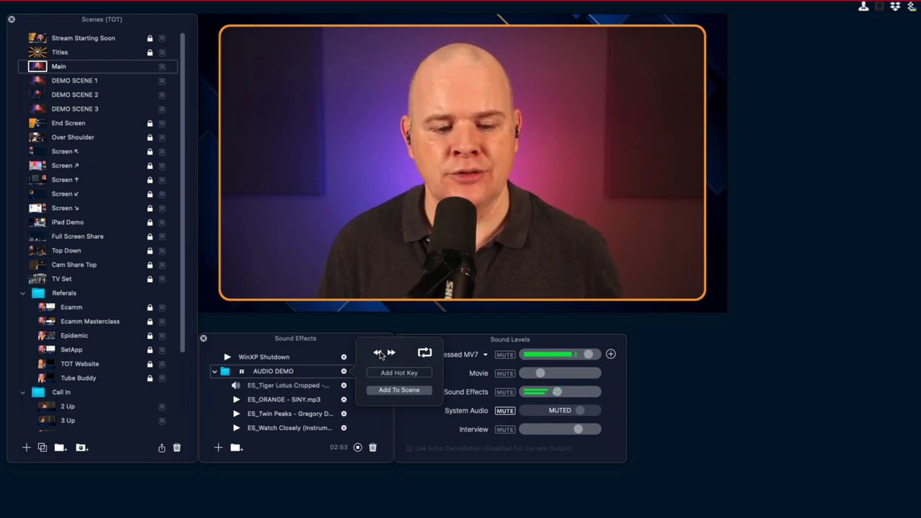
pyautogui.click(381, 353)
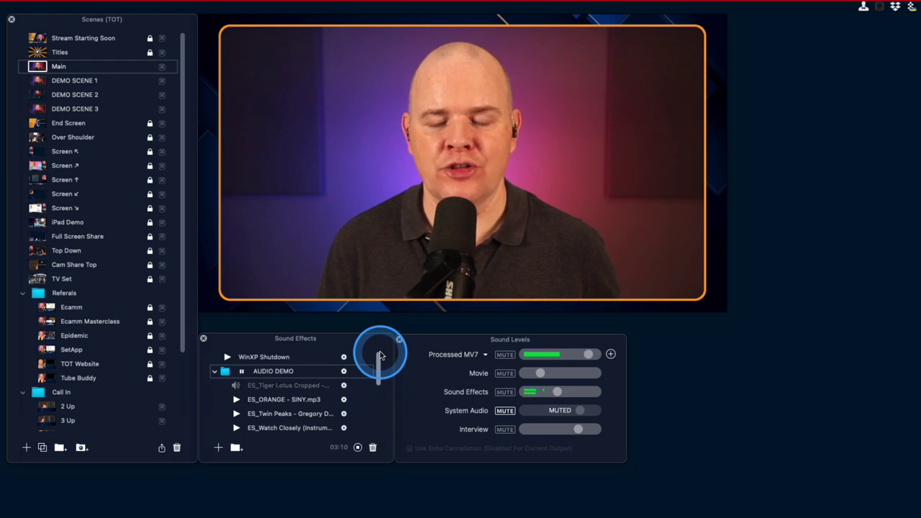
# - Skip forward to Twin Peaks, then jump back to the Tiger Lotus track
pyautogui.click(381, 354)
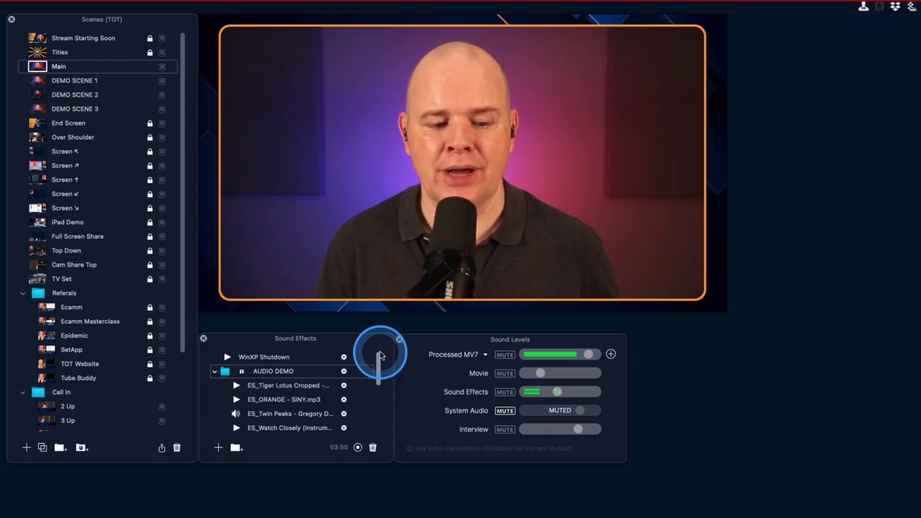
pyautogui.click(380, 354)
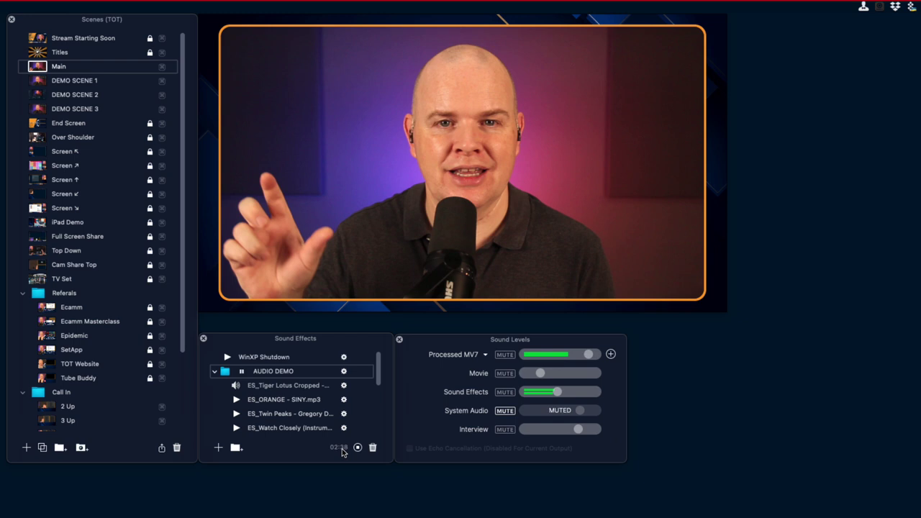
# - Stop the AUDIO DEMO playlist and play ES_ORANGE - SINY.mp3 by itself
pyautogui.click(344, 446)
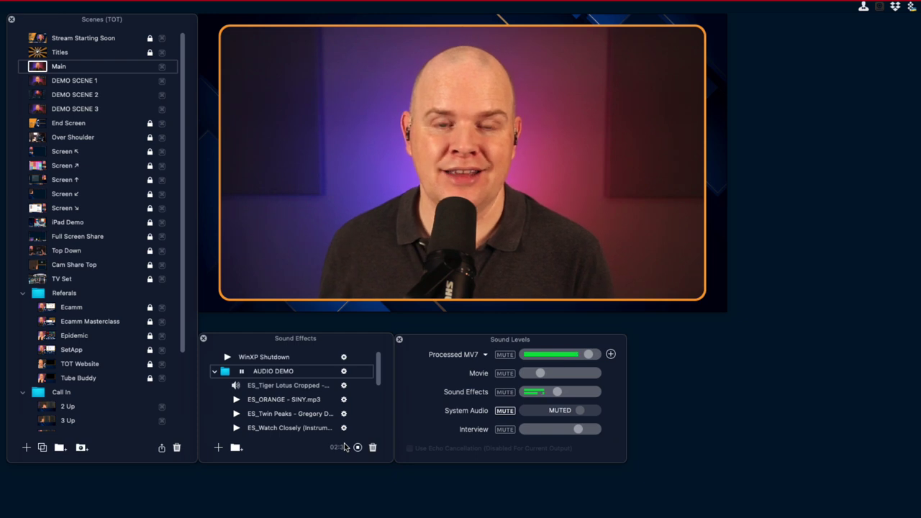
pyautogui.click(237, 400)
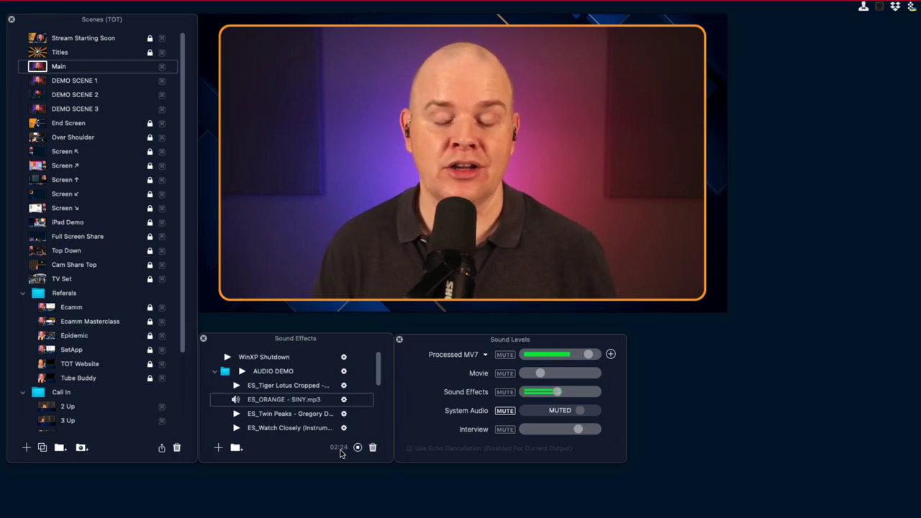
# - Stop the ES_ORANGE - SINY.mp3 music so nothing is playing
pyautogui.click(340, 444)
pyautogui.moveTo(359, 271)
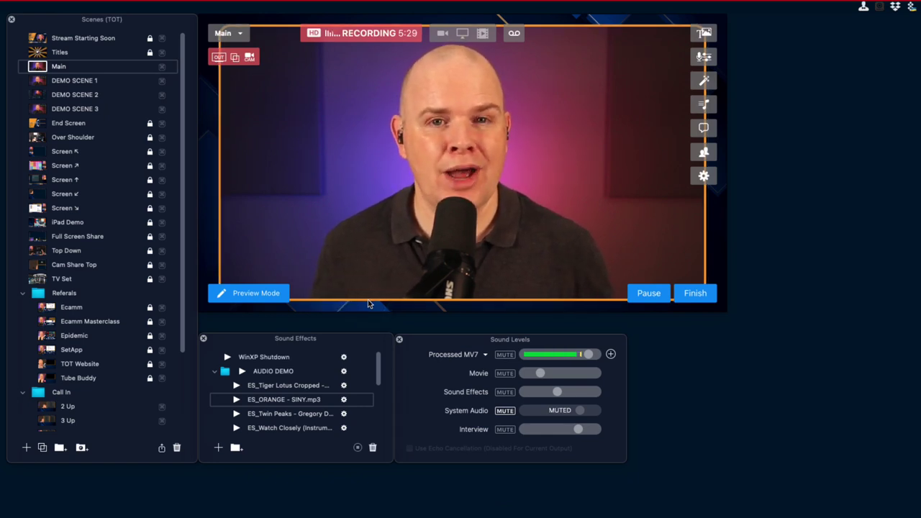
# - Cycle through DEMO SCENE 1, 2 and 3, then put DEMO SCENE 1 live
pyautogui.click(369, 301)
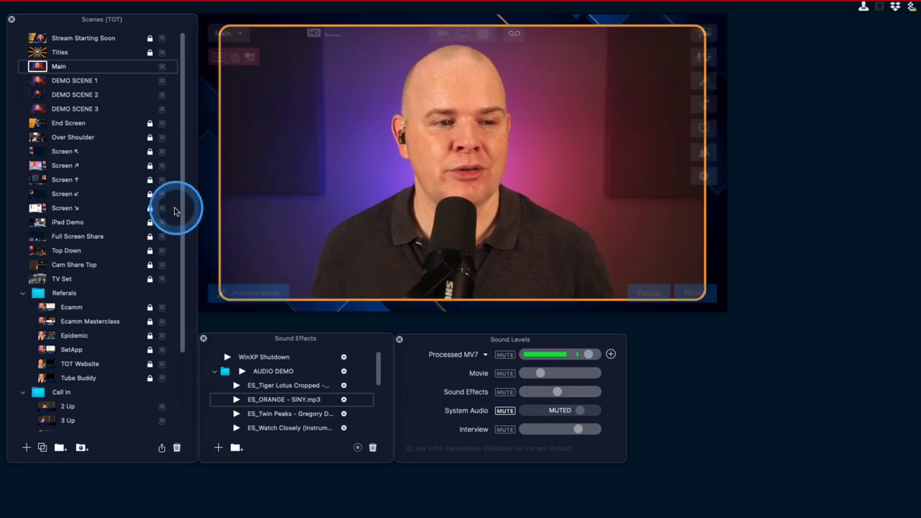
pyautogui.click(40, 81)
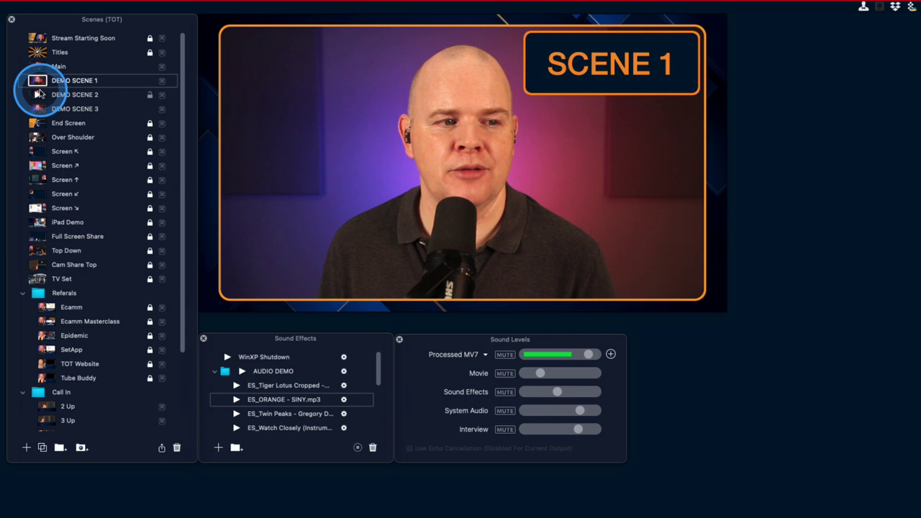
pyautogui.click(40, 95)
pyautogui.click(39, 107)
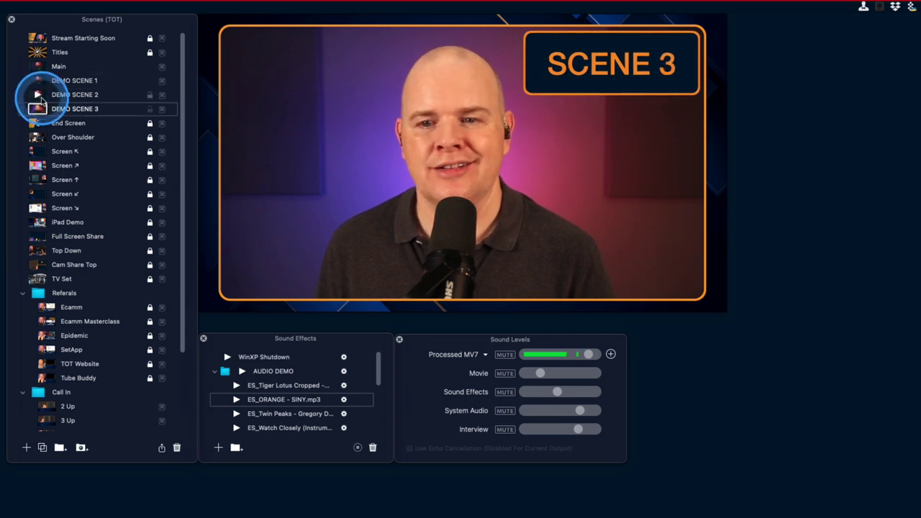
pyautogui.click(36, 80)
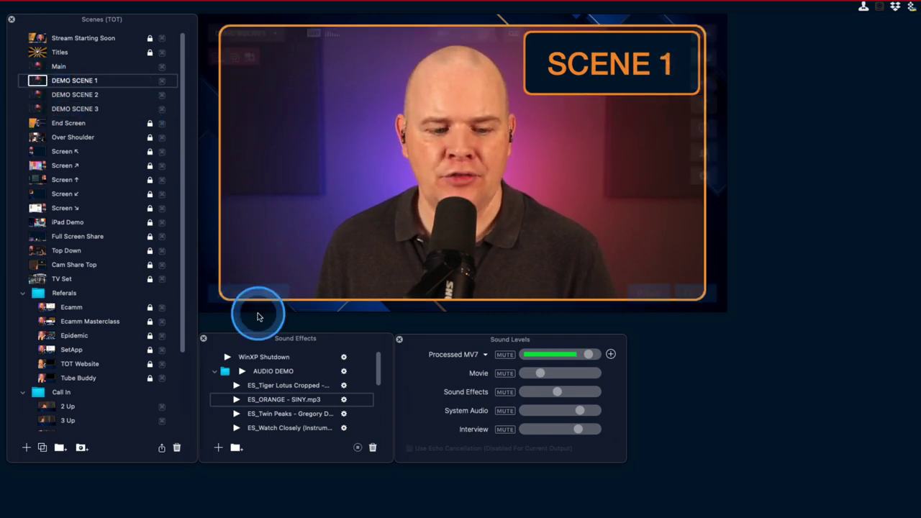
# - Add ES_ORANGE - SINY.mp3 to DEMO SCENE 1, then go live with DEMO SCENE 2
pyautogui.moveTo(271, 403); pyautogui.dragTo(291, 123)
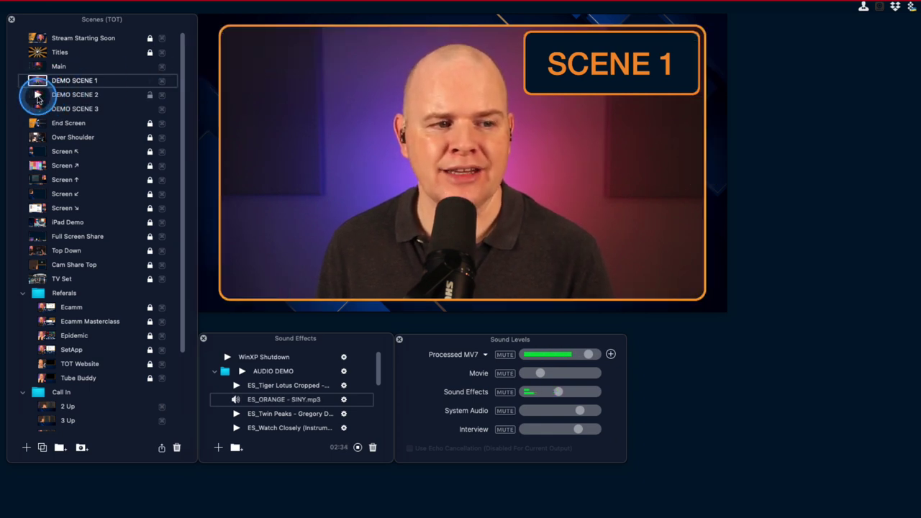
pyautogui.click(37, 95)
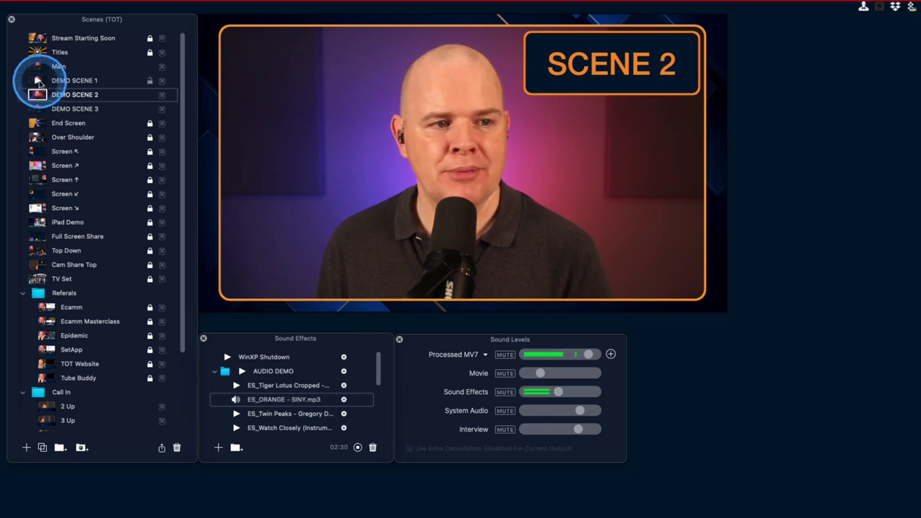
# - Return to DEMO SCENE 1 and enable Stop When Scene Ends on its ES_ORANGE music
pyautogui.click(38, 82)
pyautogui.moveTo(263, 46)
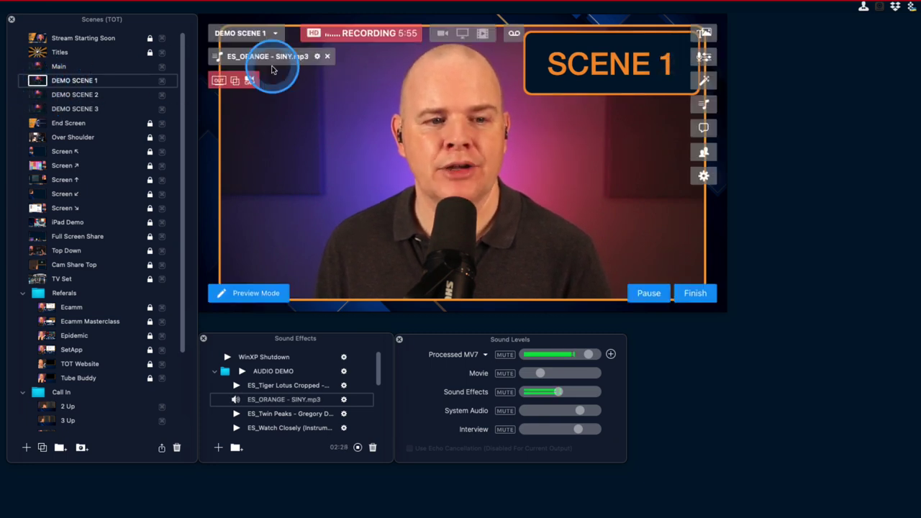
pyautogui.click(318, 57)
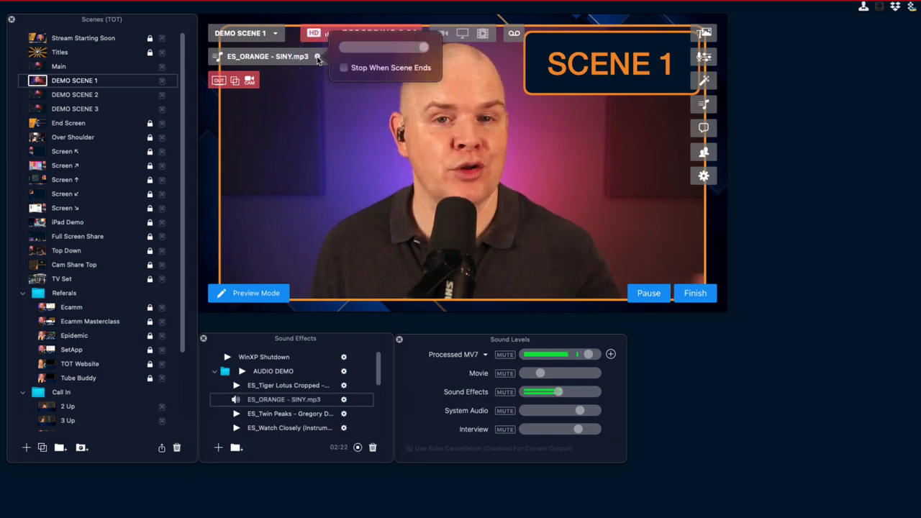
pyautogui.click(344, 68)
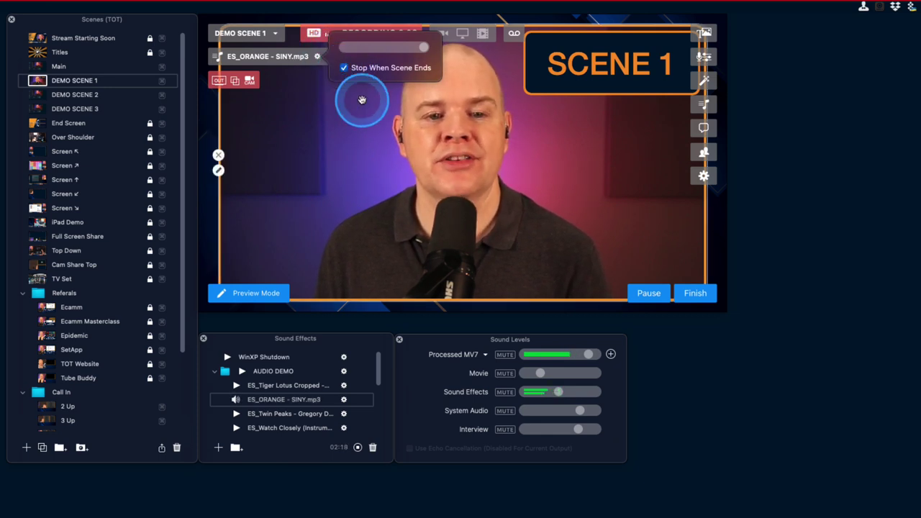
pyautogui.click(315, 58)
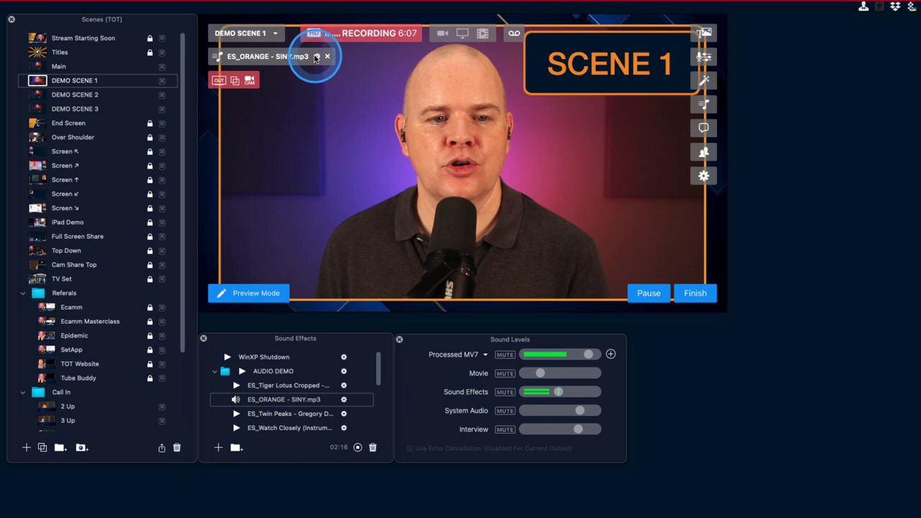
# - Test the music clip's volume slider, leaving it at full volume
pyautogui.click(316, 58)
pyautogui.click(402, 49)
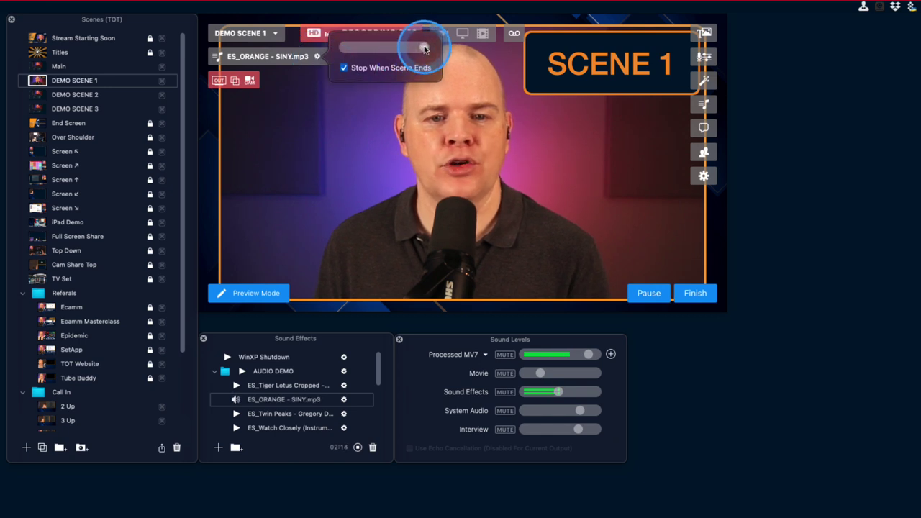
pyautogui.moveTo(424, 49); pyautogui.dragTo(444, 50)
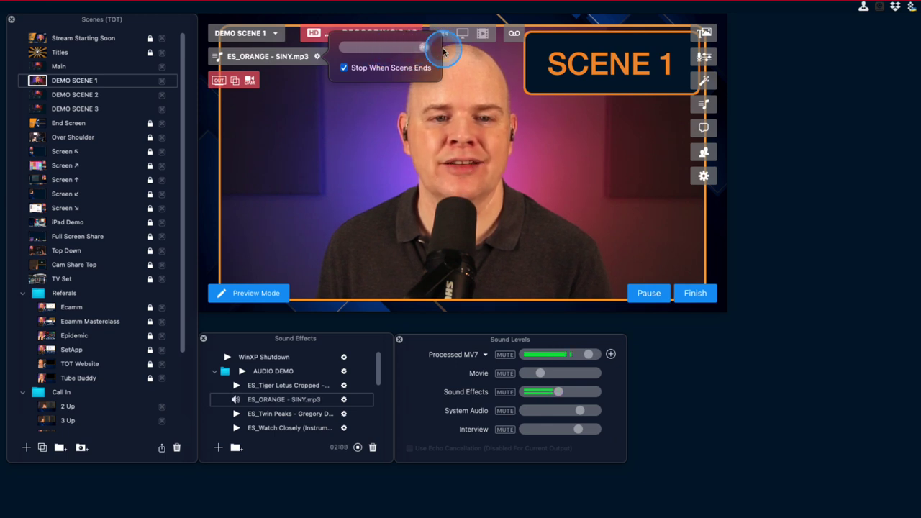
pyautogui.click(372, 113)
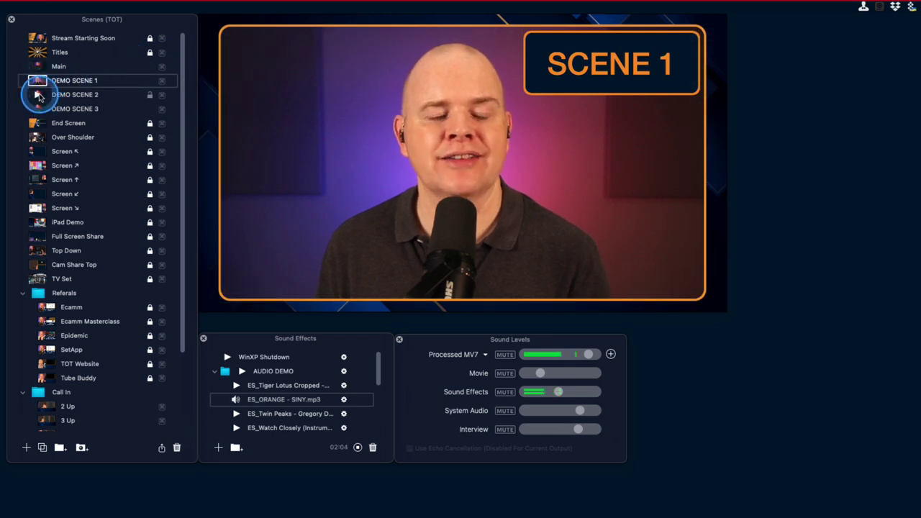
# - Alternate Demo Scenes 2 and 1, enable Stop When Scene Ends on the music, then run Demo Scene 2
pyautogui.click(40, 95)
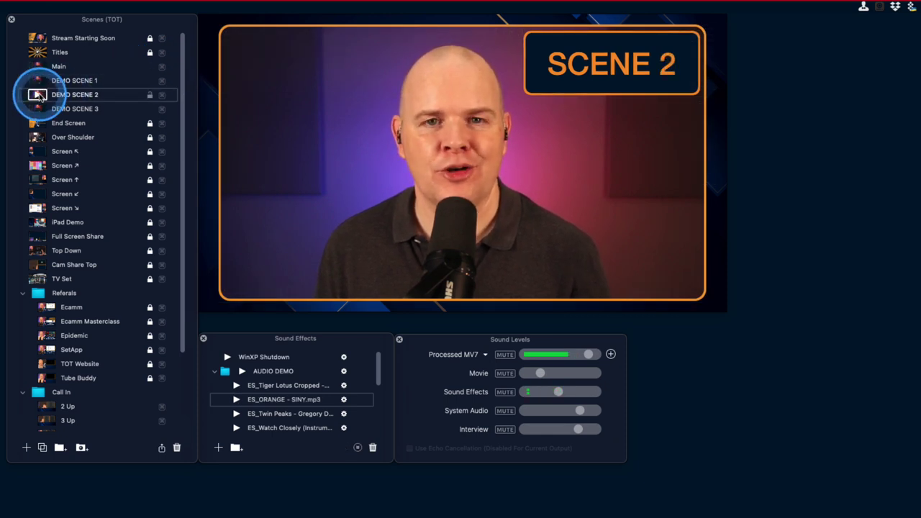
pyautogui.click(37, 81)
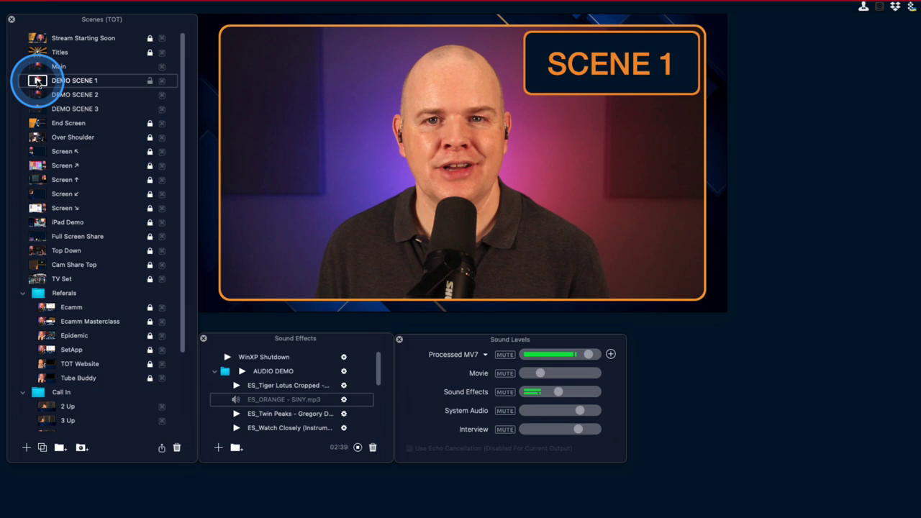
pyautogui.moveTo(283, 78)
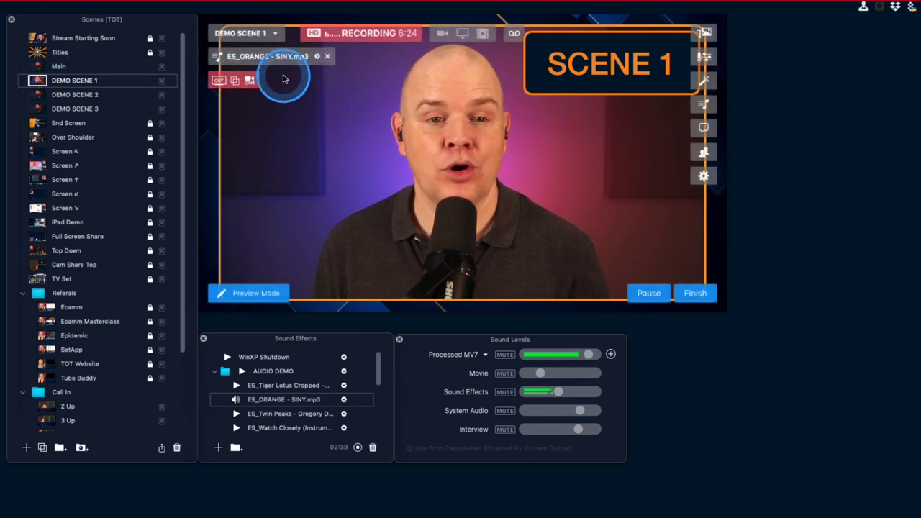
pyautogui.click(318, 59)
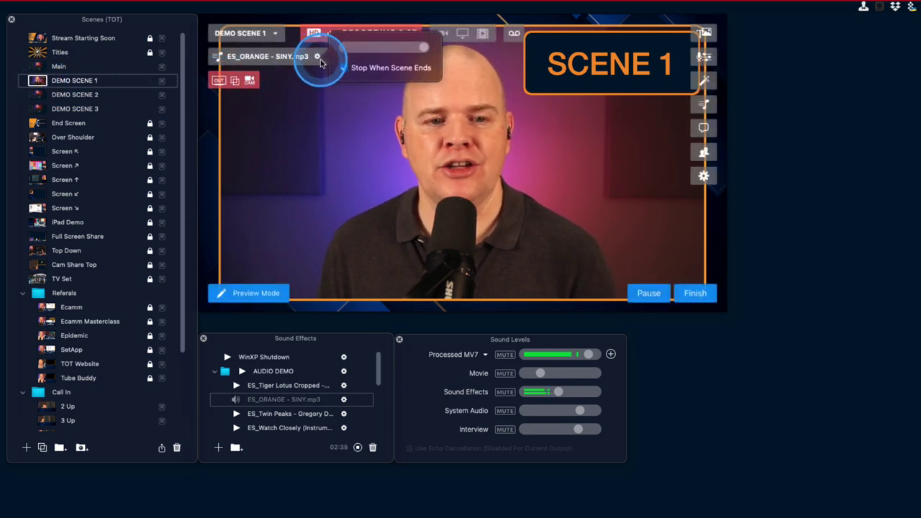
pyautogui.click(343, 68)
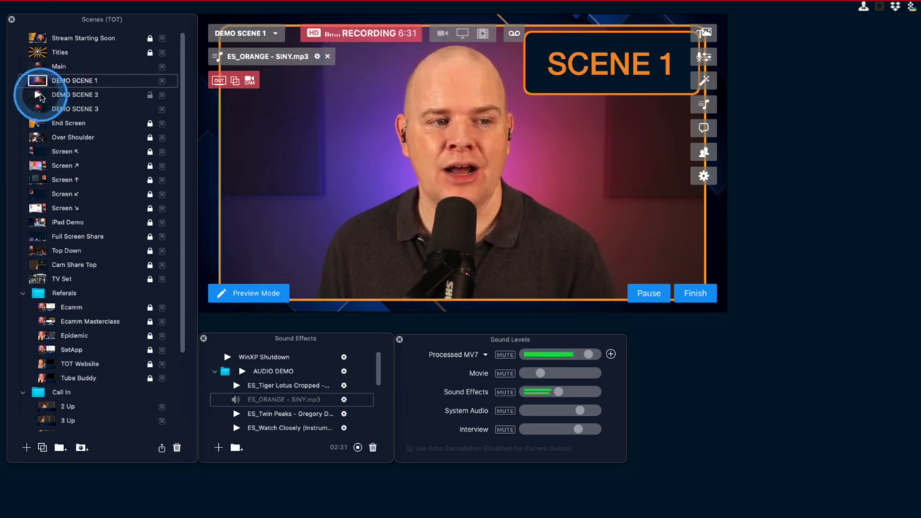
pyautogui.click(38, 95)
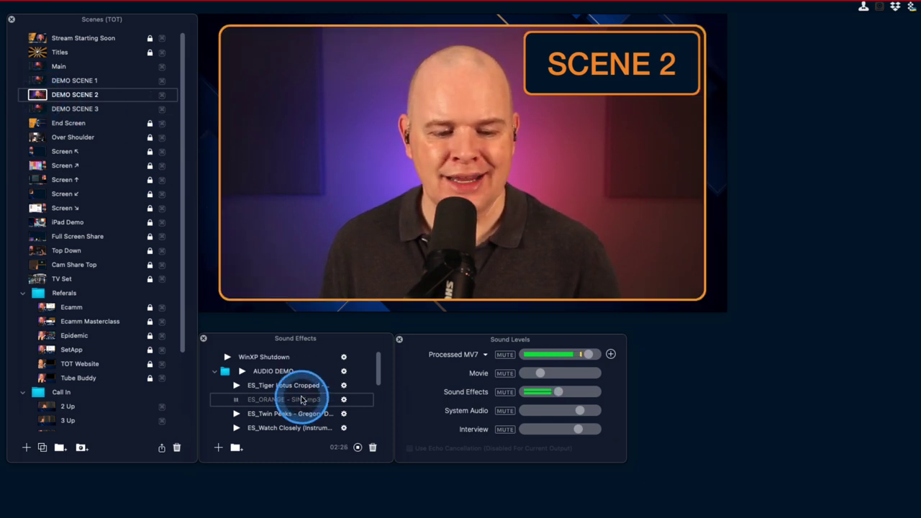
# - Drop ES_ORANGE - SINY.mp3 onto Demo Scene 2 and lower its volume slider
pyautogui.moveTo(301, 403); pyautogui.dragTo(287, 115)
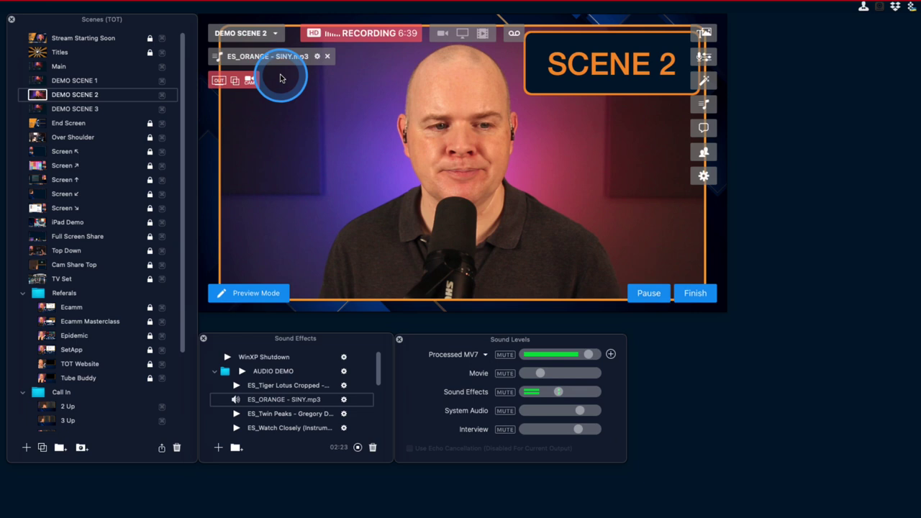
pyautogui.click(317, 57)
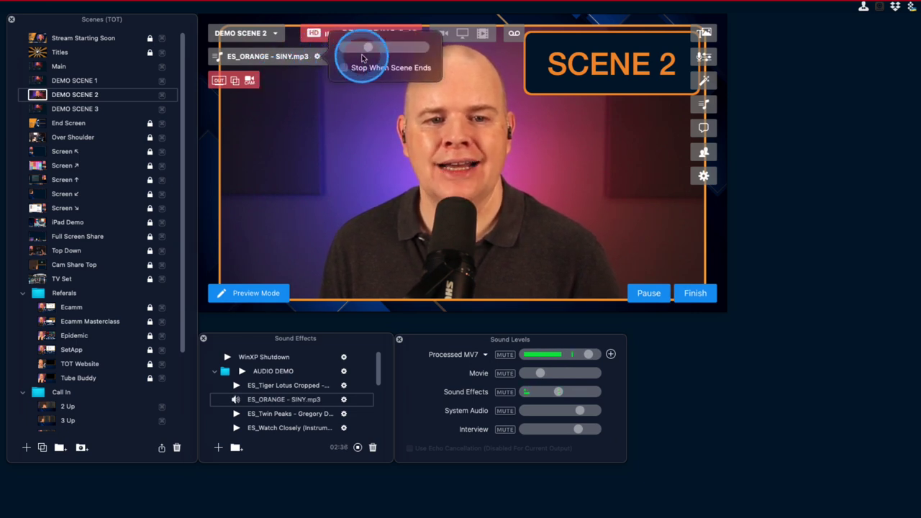
pyautogui.moveTo(362, 57)
pyautogui.mouseDown()
pyautogui.moveTo(366, 47)
pyautogui.moveTo(390, 47)
pyautogui.moveTo(359, 59)
pyautogui.moveTo(371, 57)
pyautogui.mouseUp()
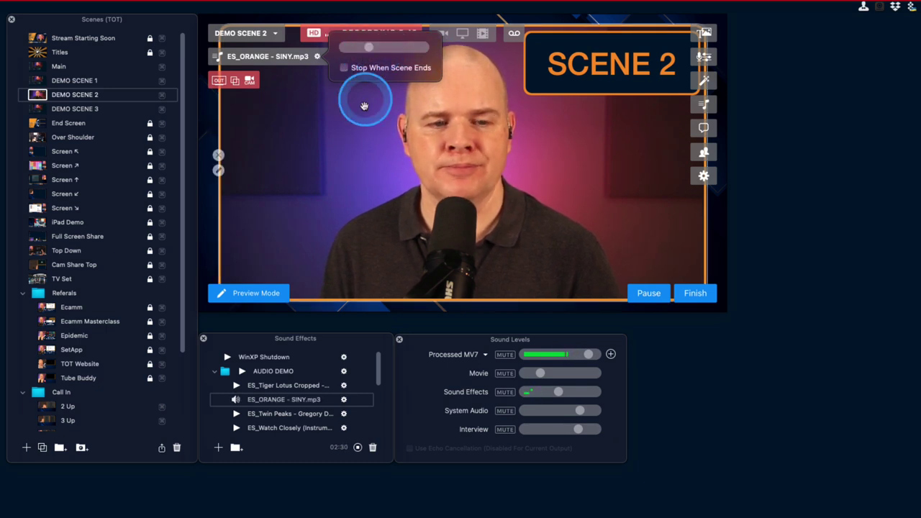
# - Run Demo Scene 1, check its music settings, then run Demo Scenes 2 and 3
pyautogui.click(39, 81)
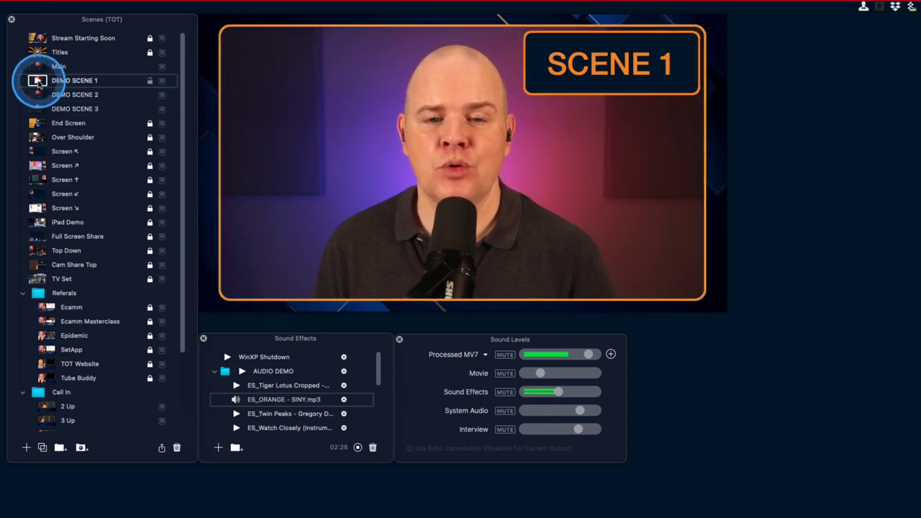
pyautogui.moveTo(247, 78)
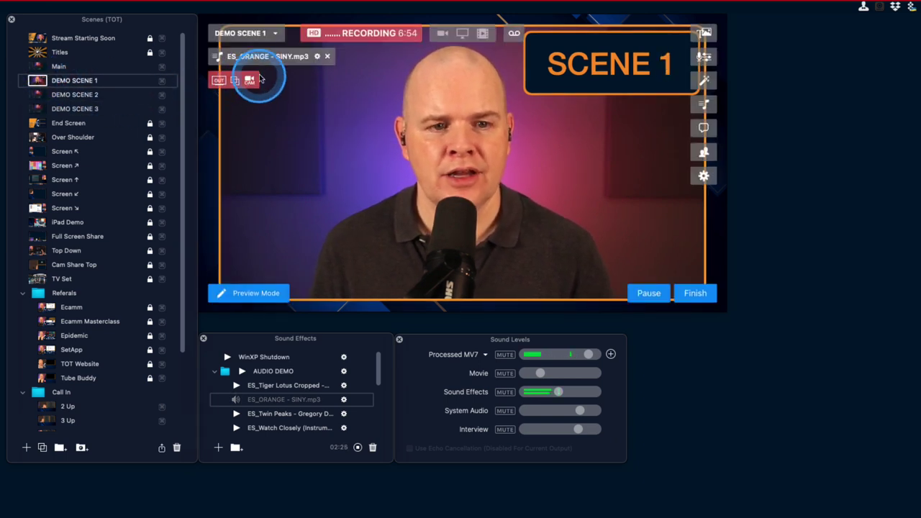
pyautogui.click(316, 56)
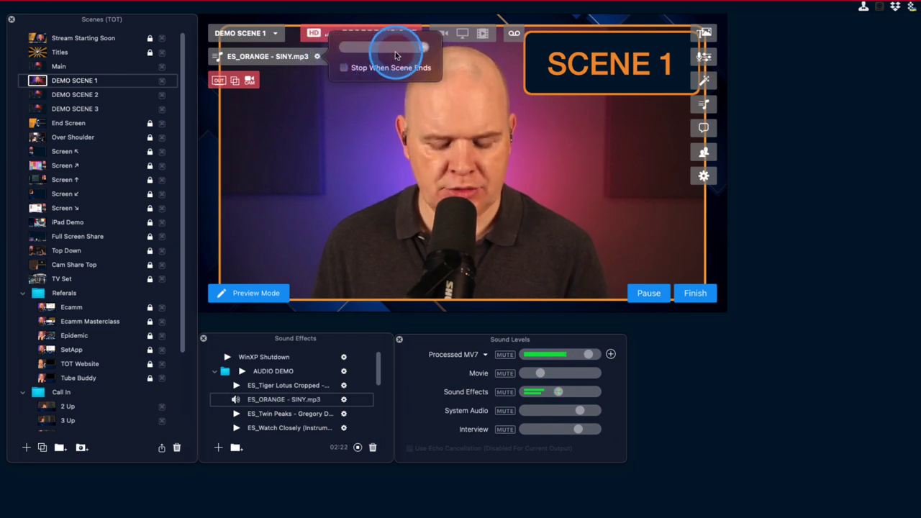
pyautogui.click(329, 148)
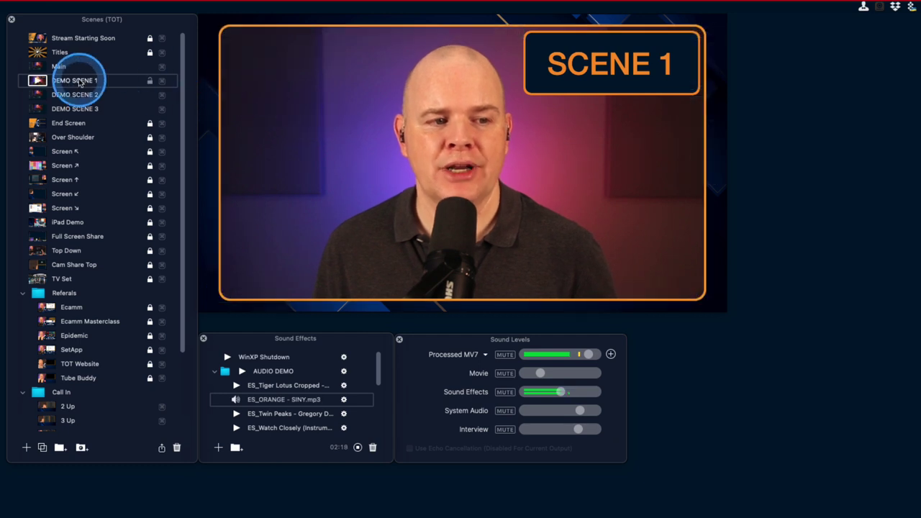
pyautogui.click(37, 96)
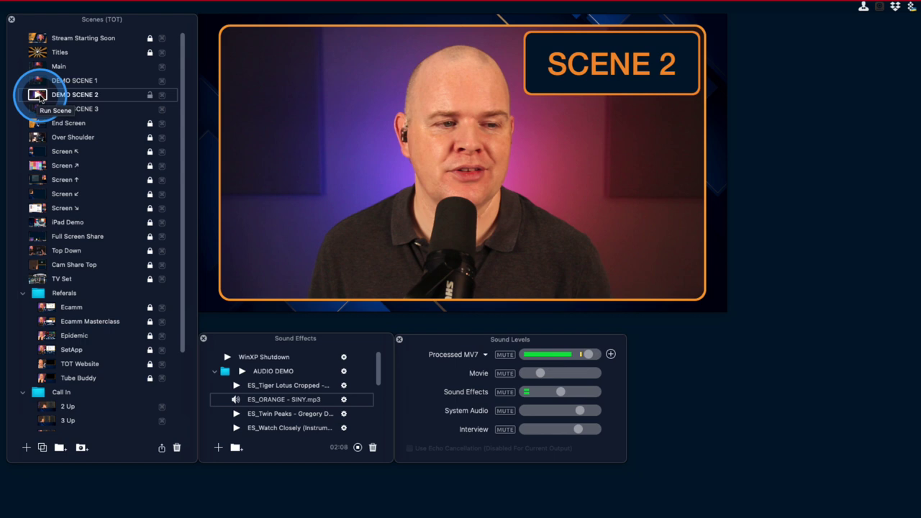
pyautogui.click(37, 109)
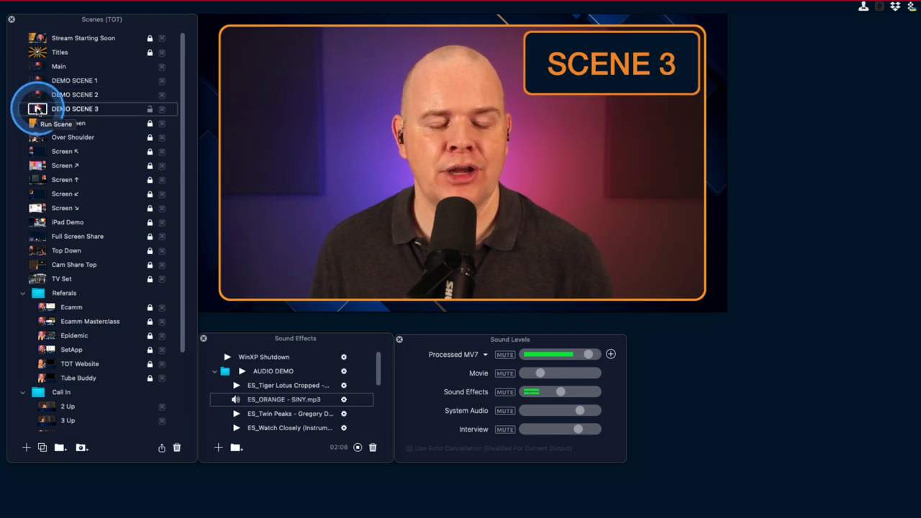
# - On Demo Scene 2, enable Stop When Scene Ends for ES_ORANGE, then make Demo Scene 1 live
pyautogui.moveTo(274, 78)
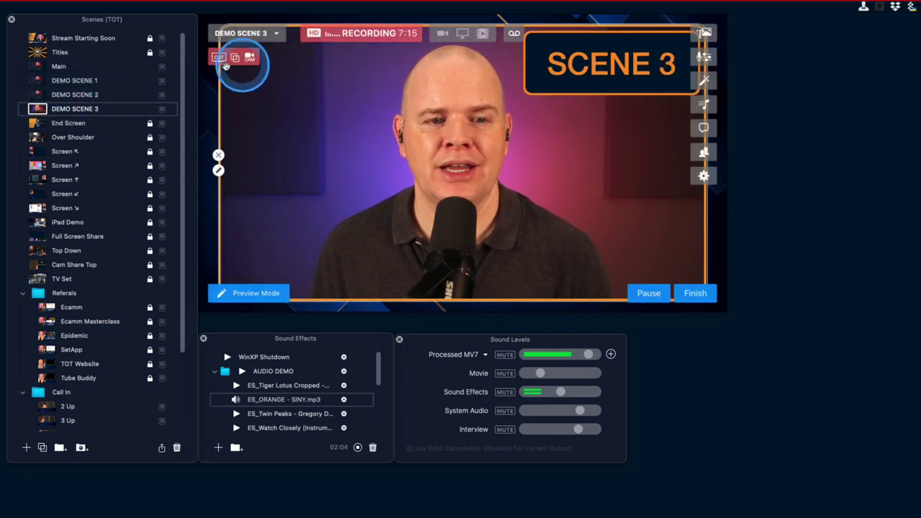
pyautogui.click(38, 95)
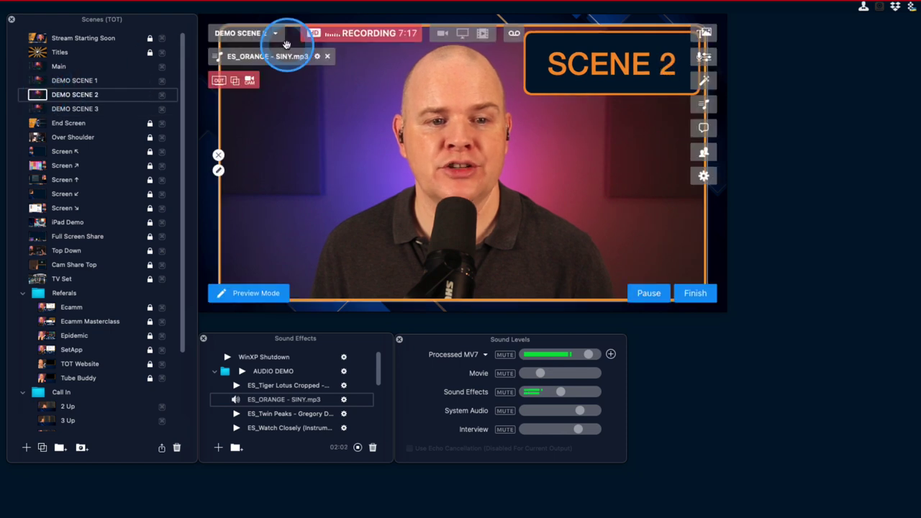
pyautogui.click(318, 57)
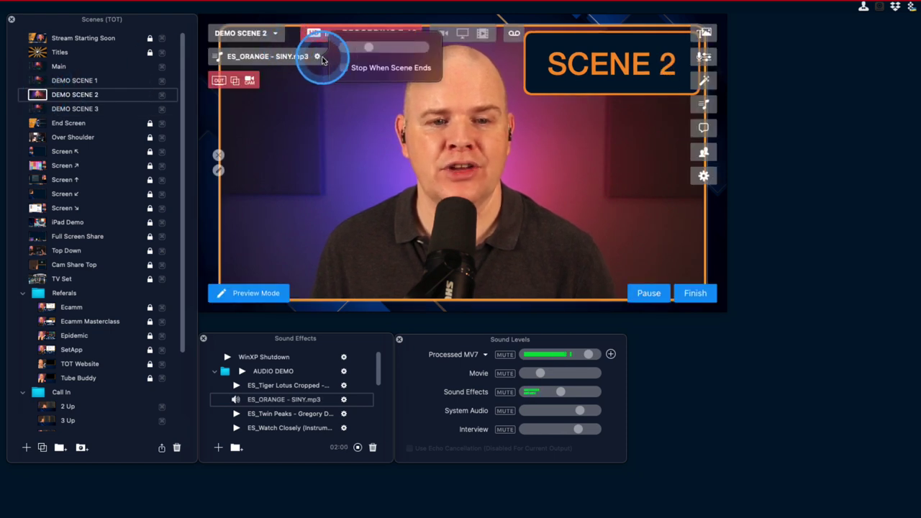
pyautogui.click(345, 68)
pyautogui.click(354, 123)
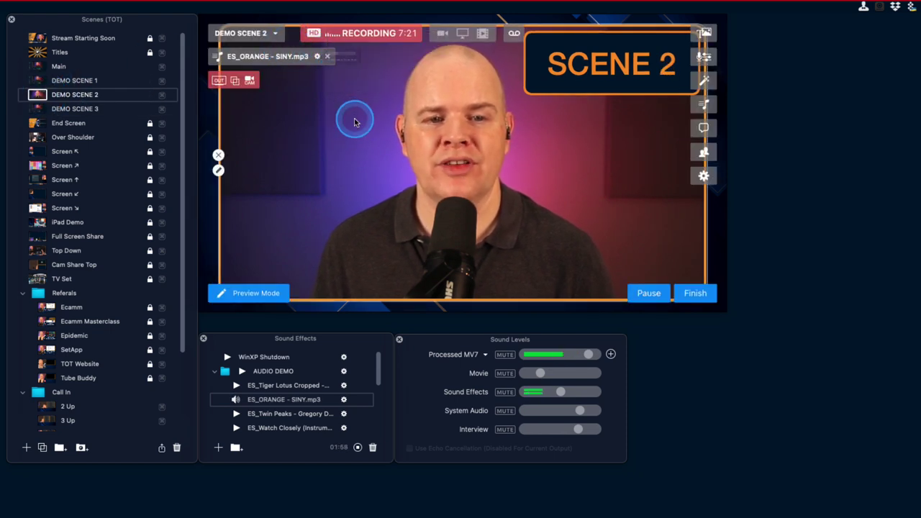
pyautogui.click(65, 97)
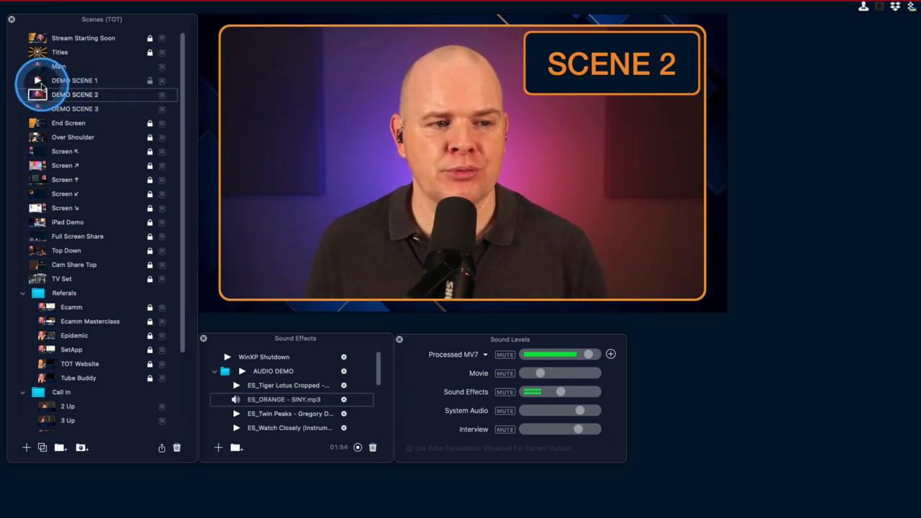
pyautogui.click(41, 80)
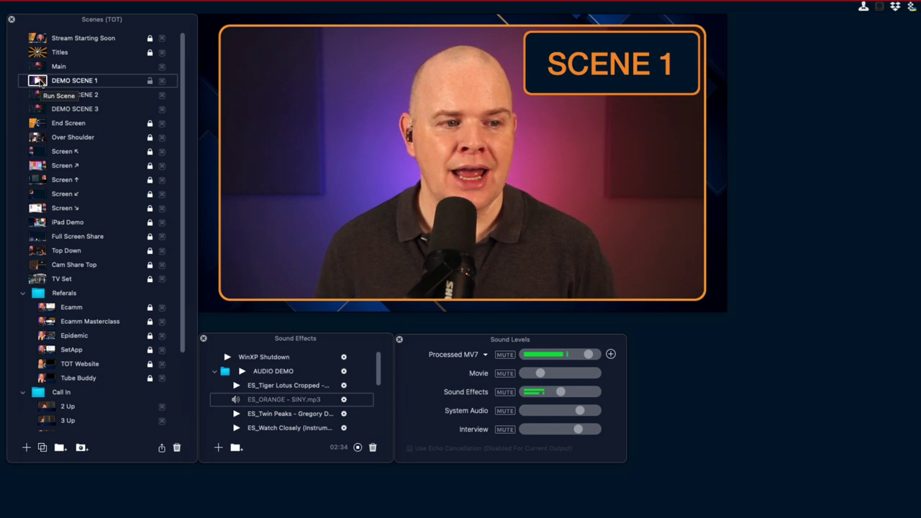
# - Run Demo Scene 1, then Demo Scene 2, then Demo Scene 3 live
pyautogui.click(40, 80)
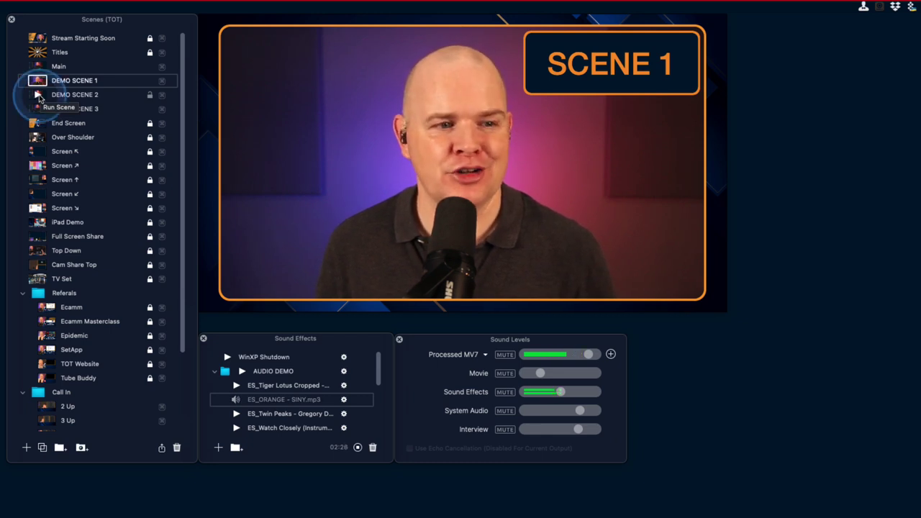
pyautogui.click(39, 95)
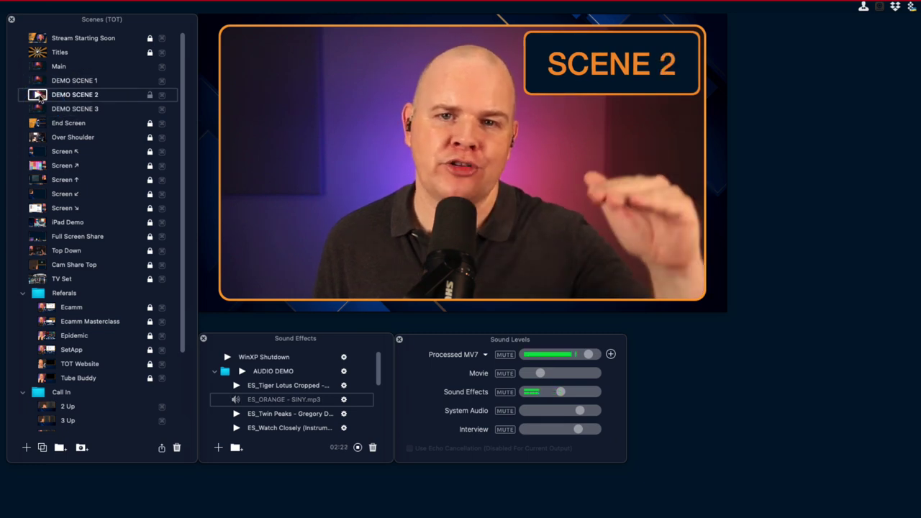
pyautogui.click(39, 95)
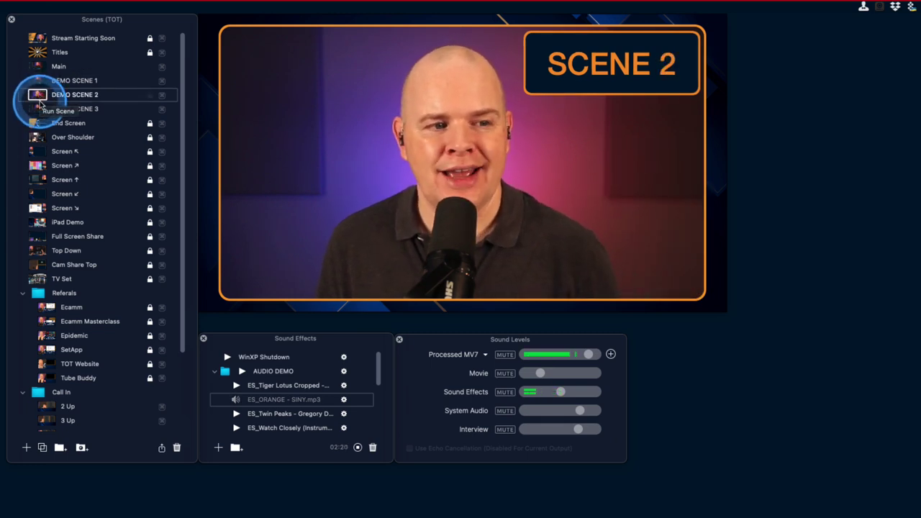
pyautogui.click(39, 109)
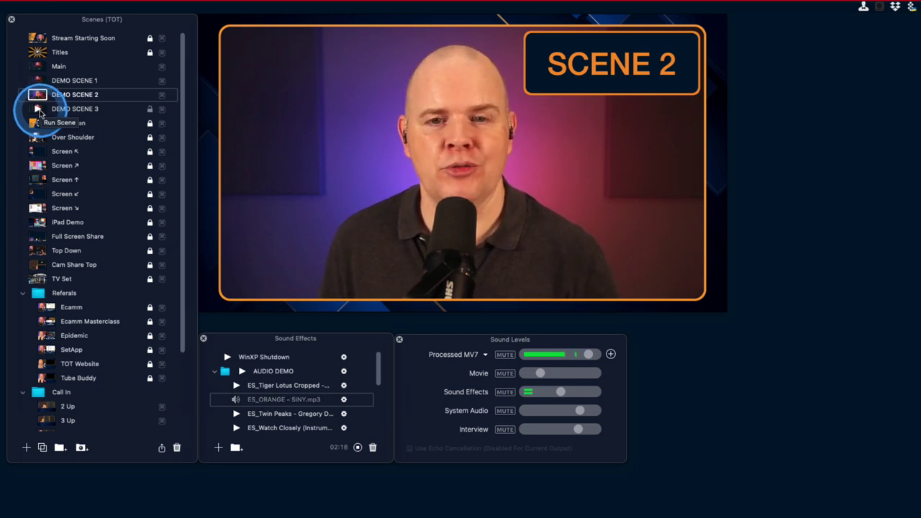
pyautogui.click(39, 109)
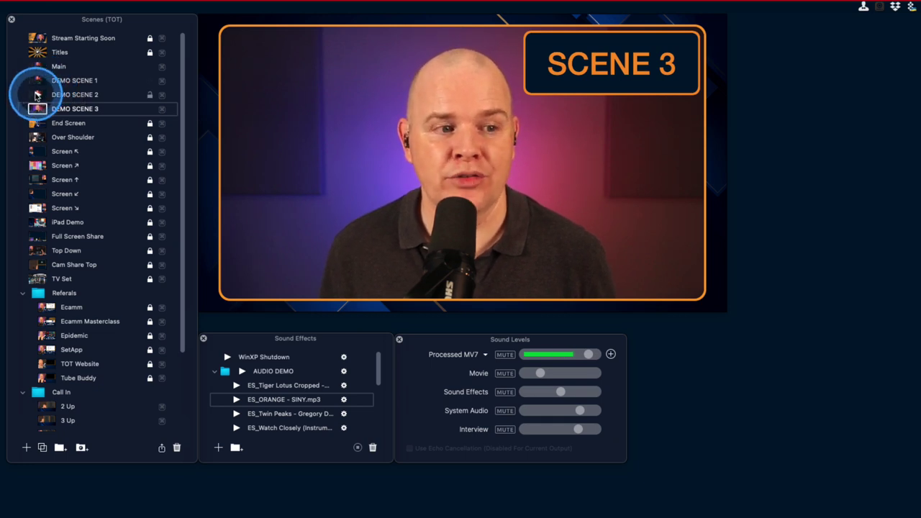
pyautogui.moveTo(36, 94); pyautogui.dragTo(60, 96)
pyautogui.moveTo(247, 62)
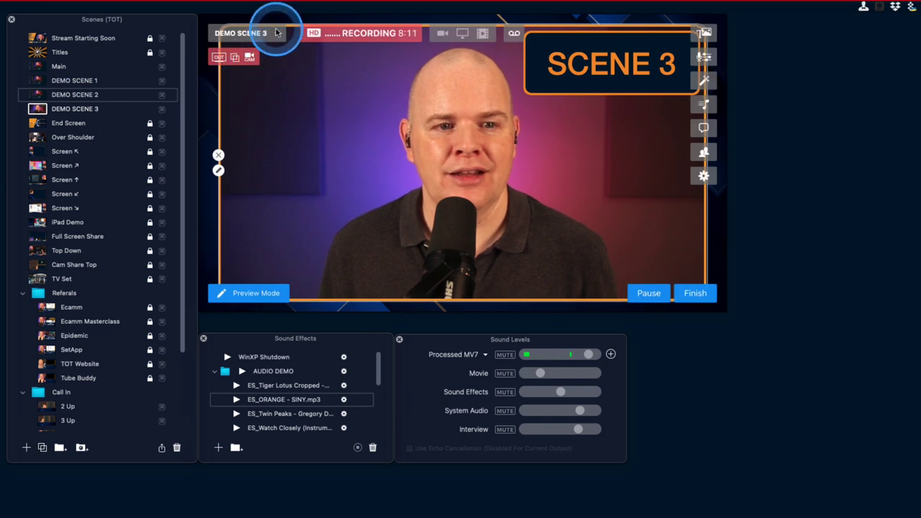
# - Run Demo Scene 2 and untick Stop When Scene Ends for the ES_ORANGE sound
pyautogui.click(31, 95)
pyautogui.click(316, 56)
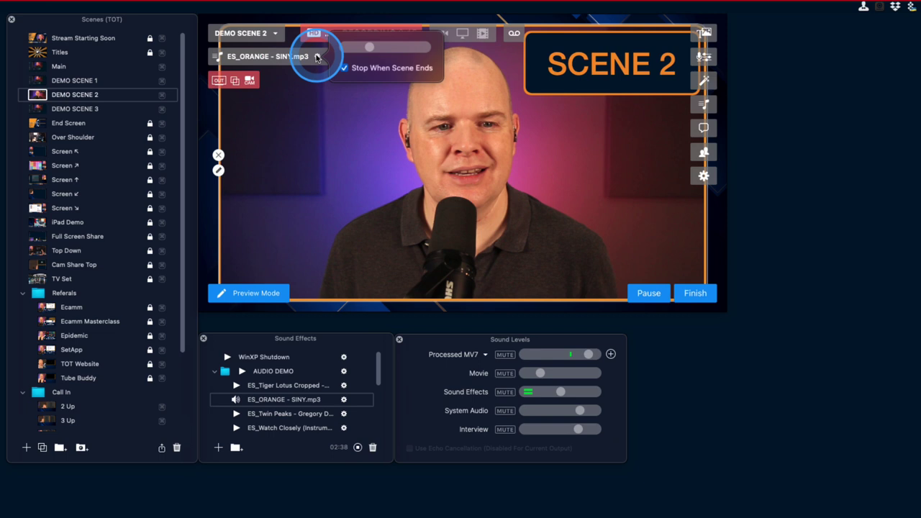
pyautogui.click(345, 68)
pyautogui.click(344, 68)
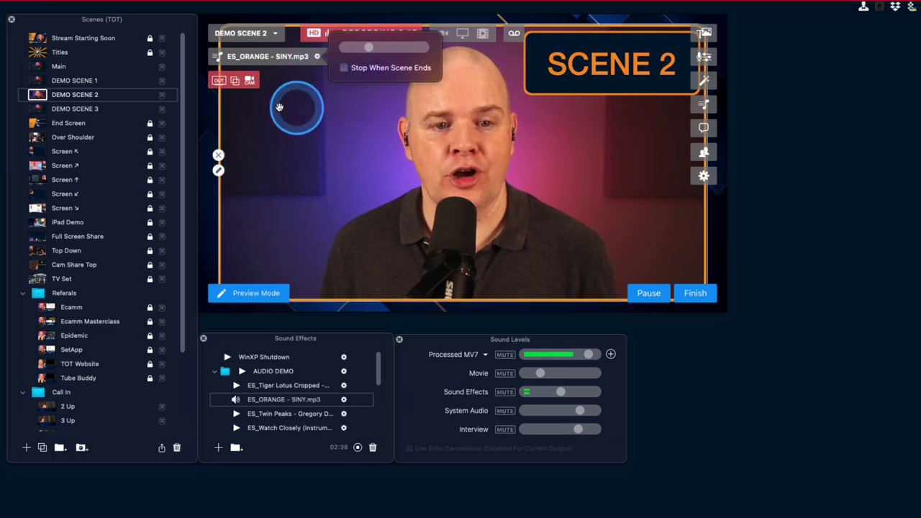
# - Switch live to Demo Scene 1, then 2, then back to 1
pyautogui.click(37, 81)
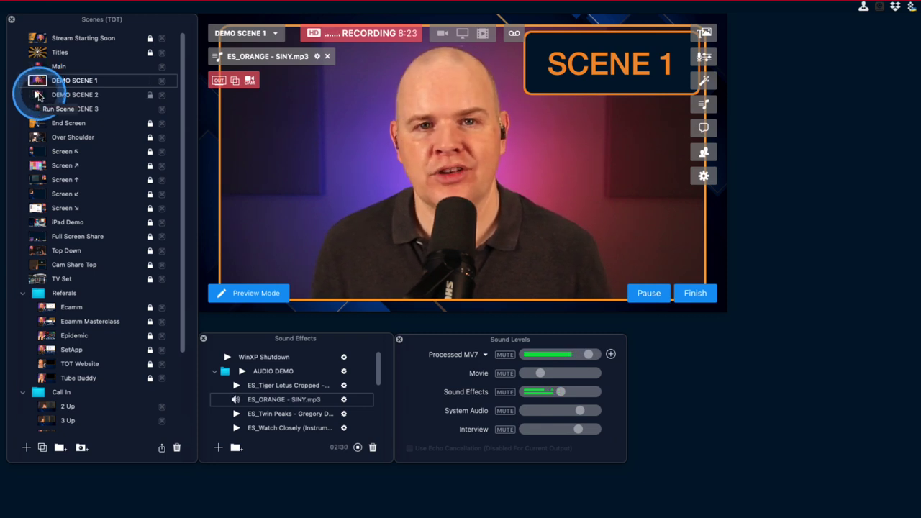
pyautogui.click(39, 95)
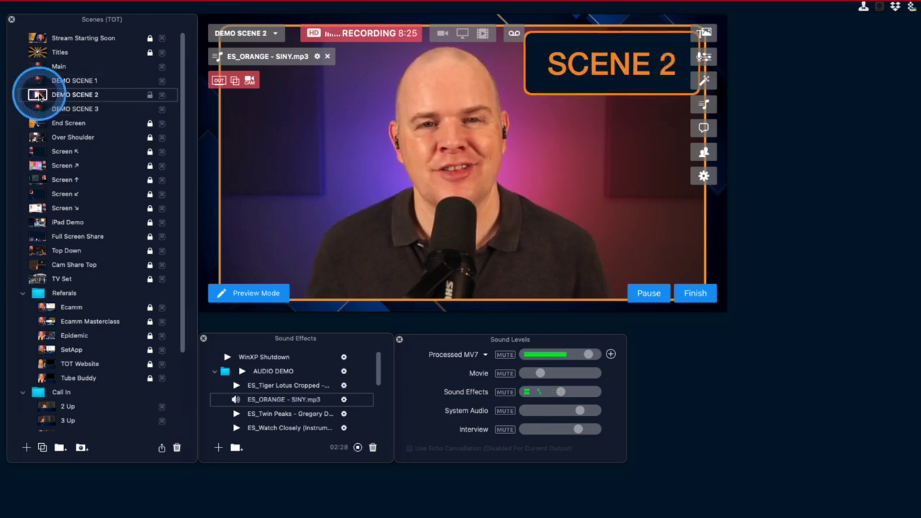
pyautogui.click(37, 81)
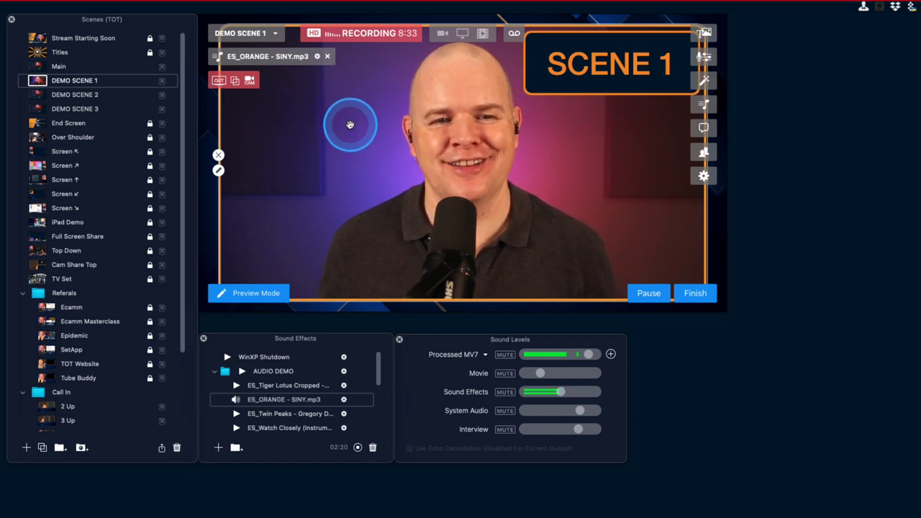
# - Stop ES_ORANGE, run Demo Scene 2, and stop the restarted ES_ORANGE music
pyautogui.click(327, 57)
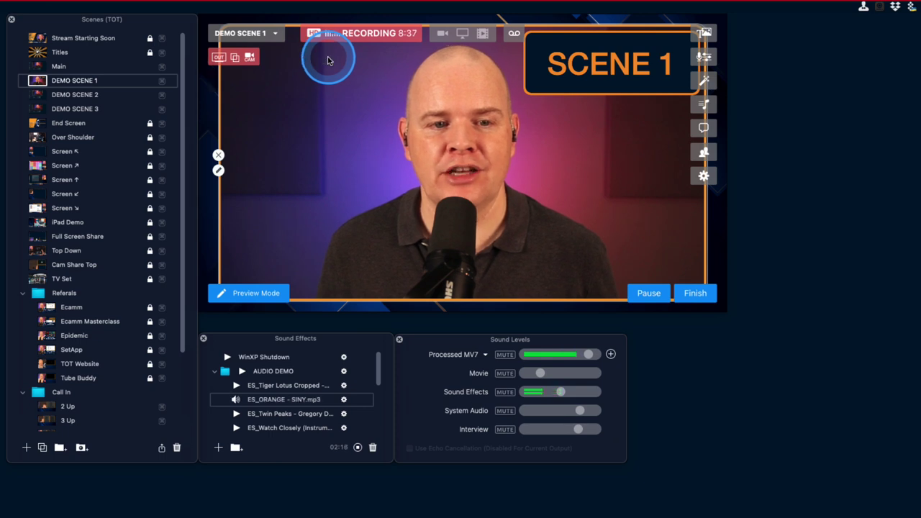
pyautogui.click(34, 96)
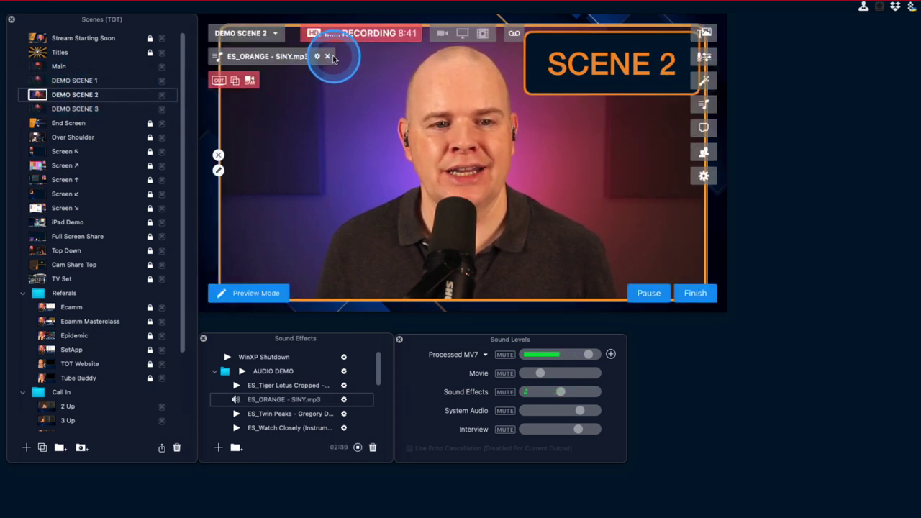
pyautogui.click(327, 57)
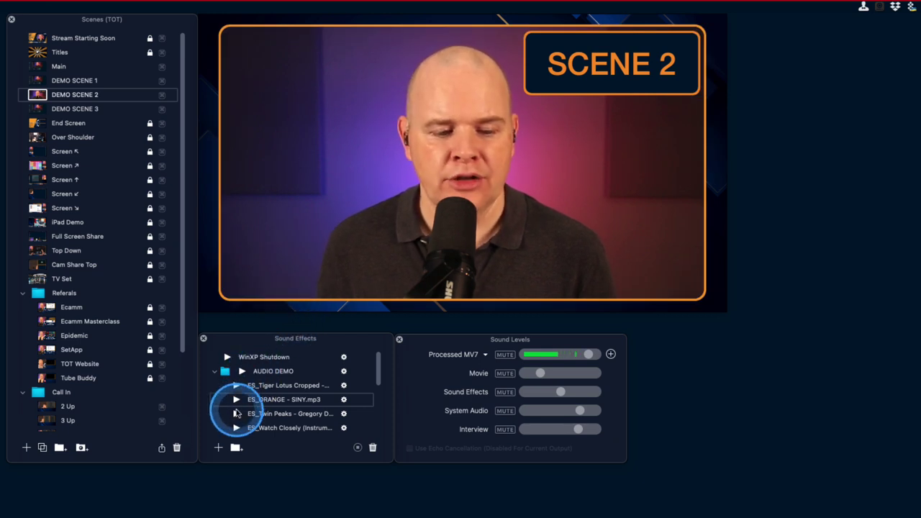
# - Play ES_ORANGE, halt it with Stop Most Recent Sound, and play it again
pyautogui.click(238, 406)
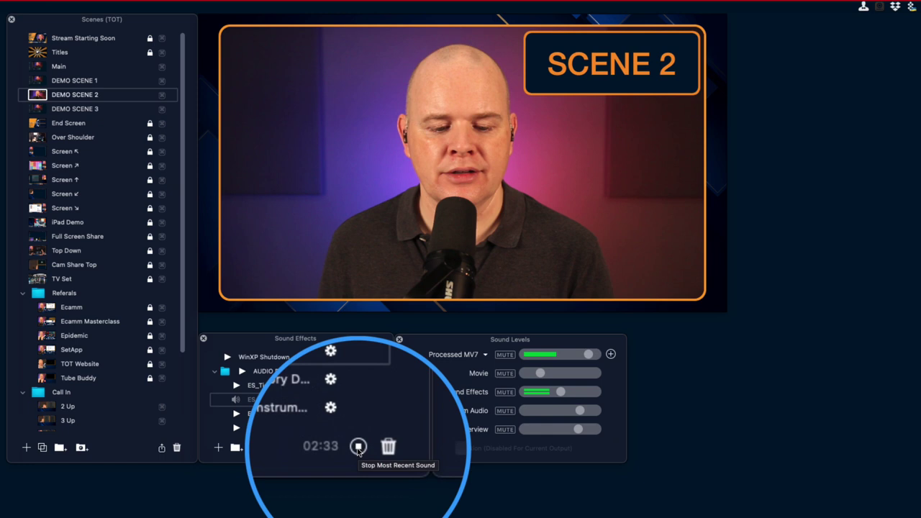
pyautogui.click(358, 447)
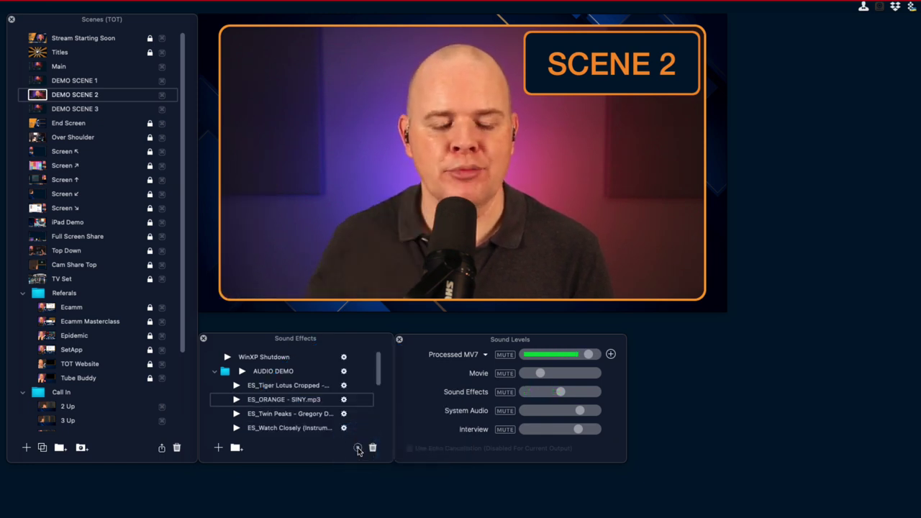
pyautogui.click(236, 400)
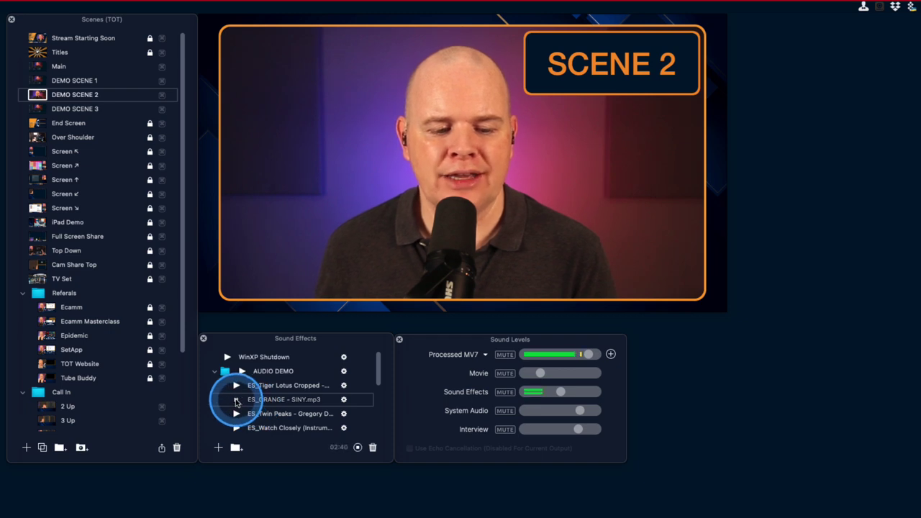
# - Mute and then unmute the Sound Effects channel
pyautogui.click(504, 392)
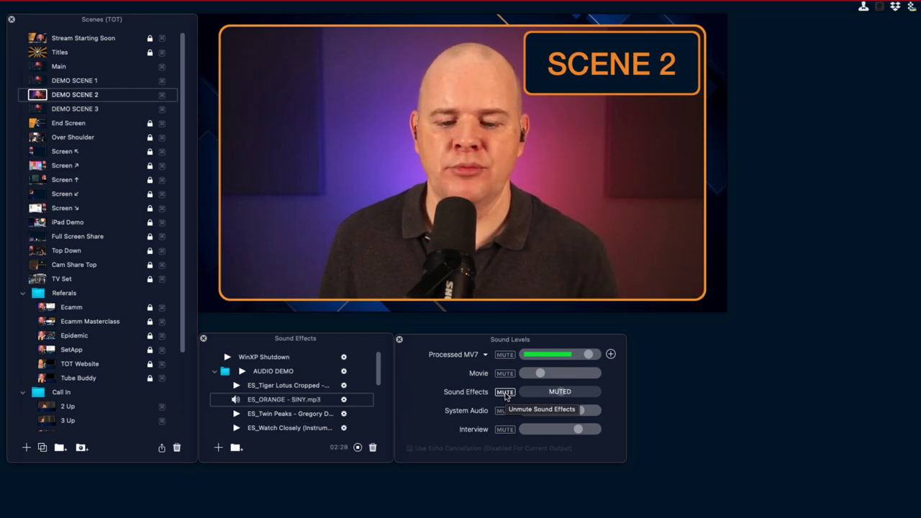
pyautogui.click(505, 392)
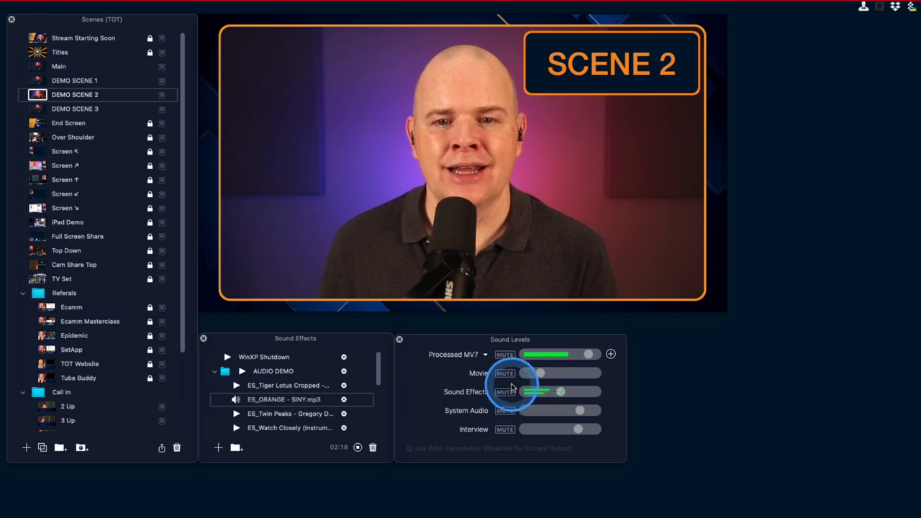
pyautogui.moveTo(701, 177)
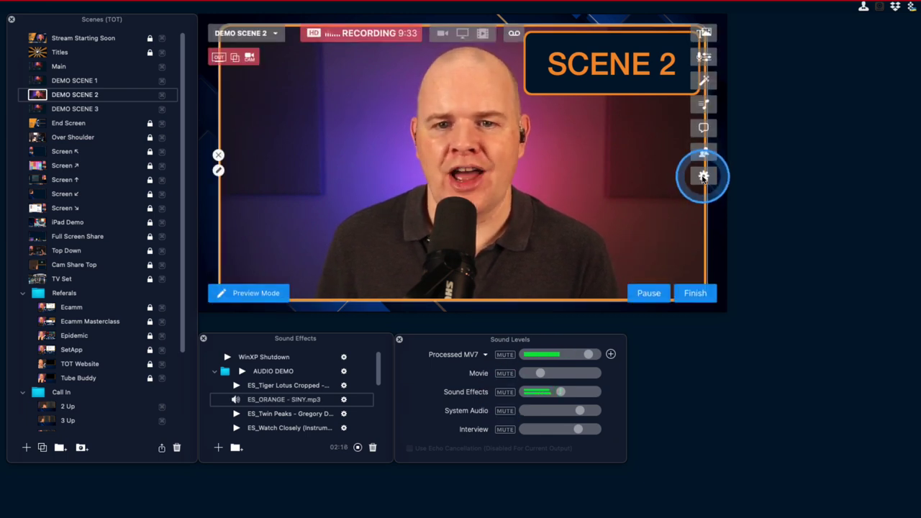
# - Show the Audio preferences, reposition the window, and stop the ES_ORANGE sound effect
pyautogui.click(704, 177)
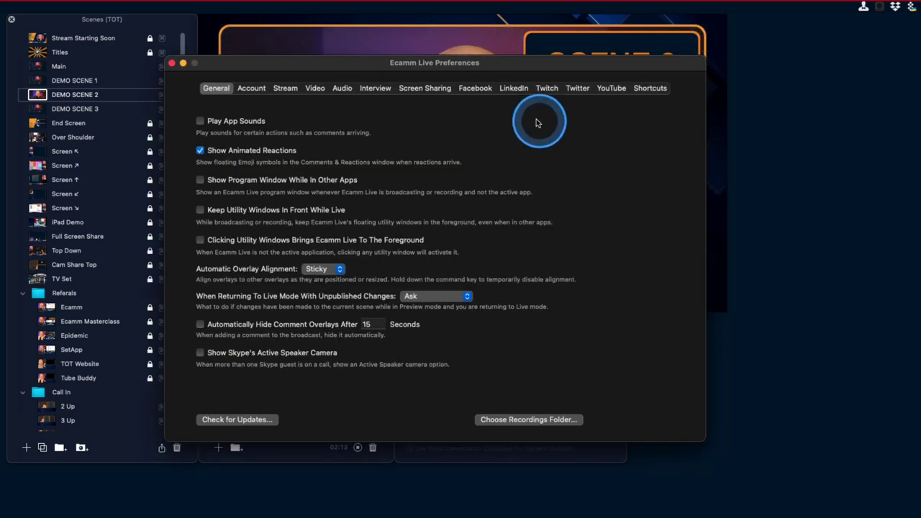
pyautogui.click(342, 88)
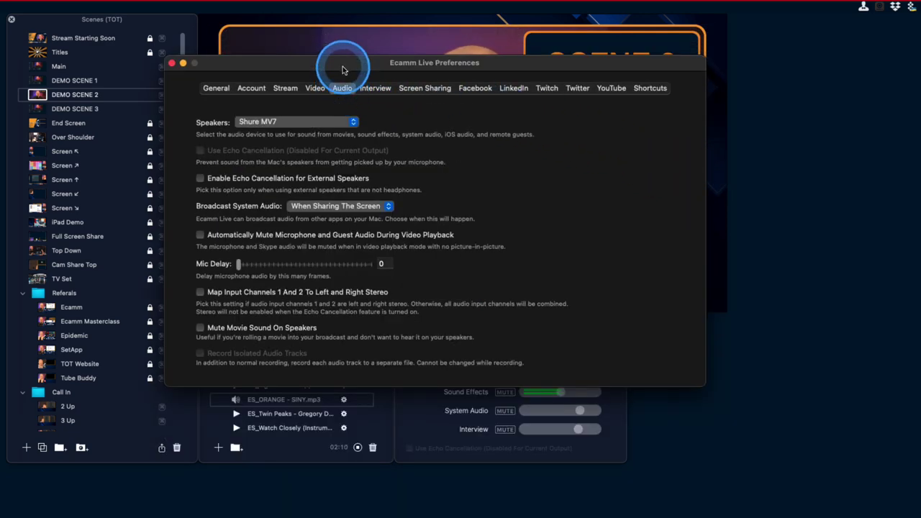
pyautogui.moveTo(341, 63); pyautogui.dragTo(399, 204)
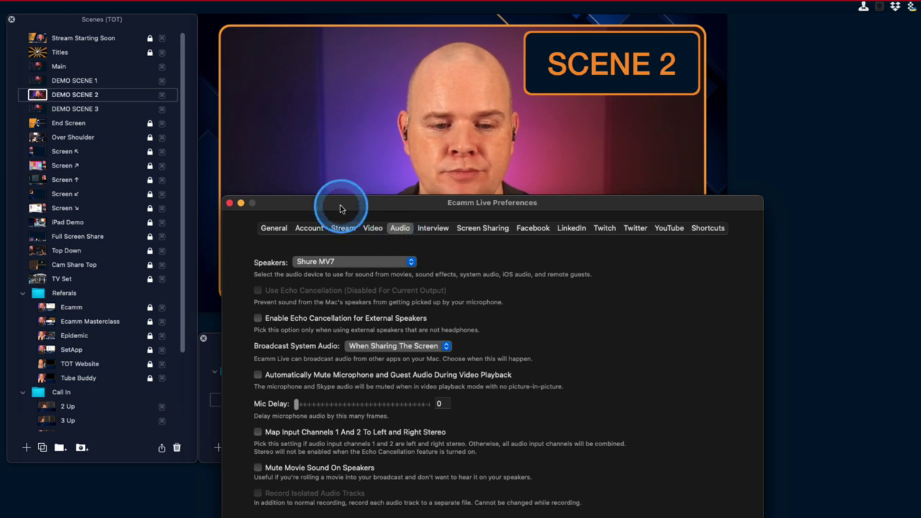
pyautogui.moveTo(341, 205); pyautogui.dragTo(538, 160)
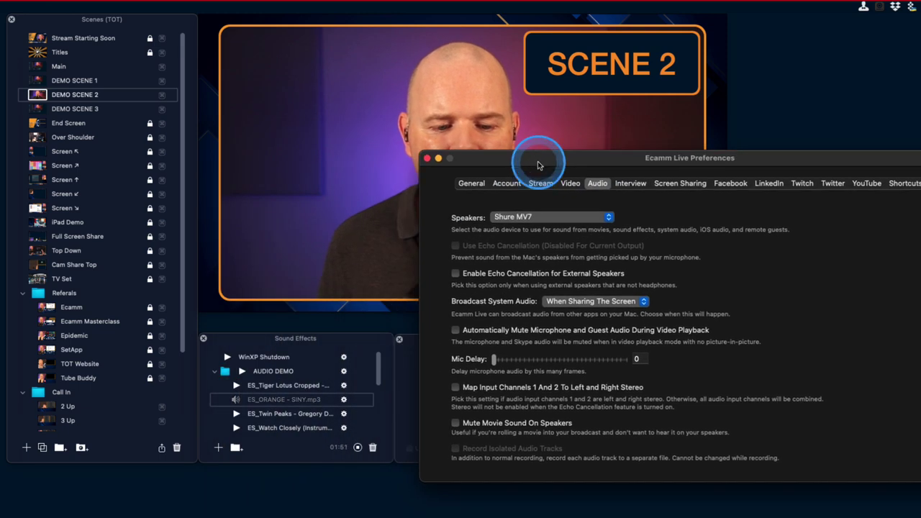
pyautogui.click(356, 447)
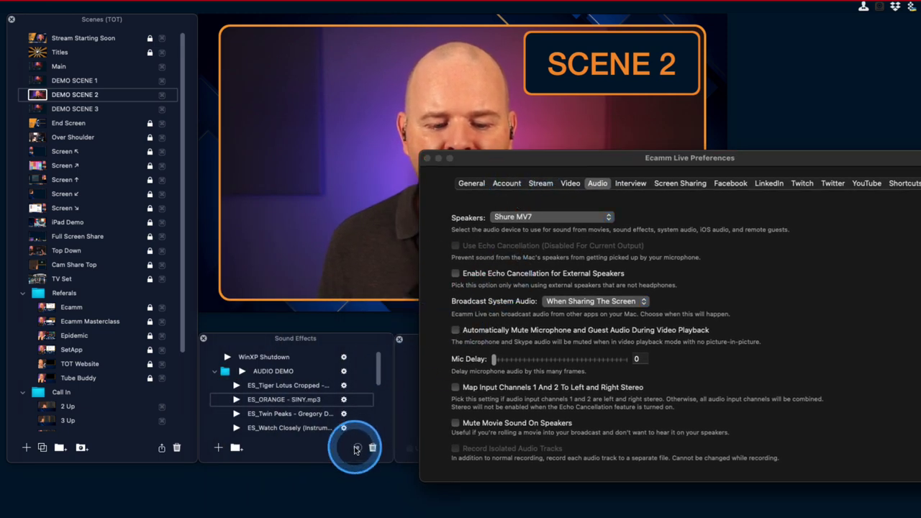
pyautogui.moveTo(524, 159); pyautogui.dragTo(288, 240)
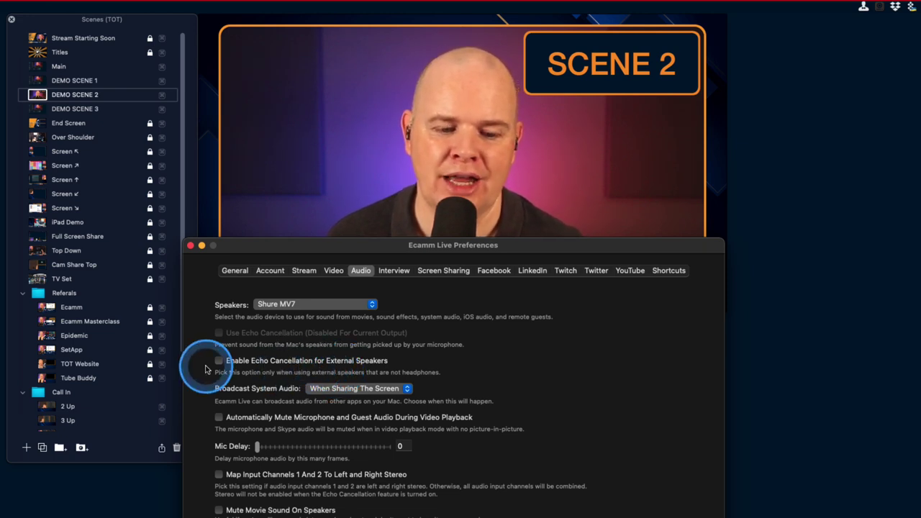
# - Close Preferences and put the Main scene live with Cmd+3
pyautogui.click(190, 246)
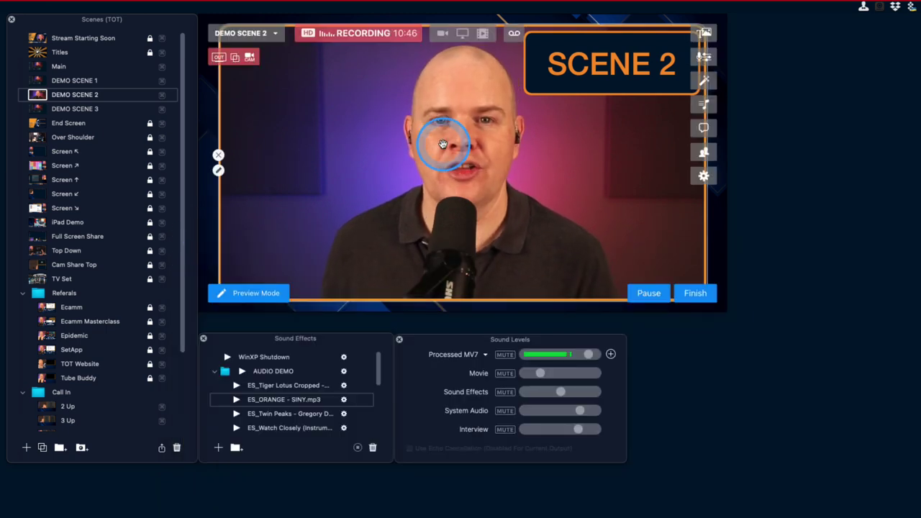
pyautogui.press('super+3')
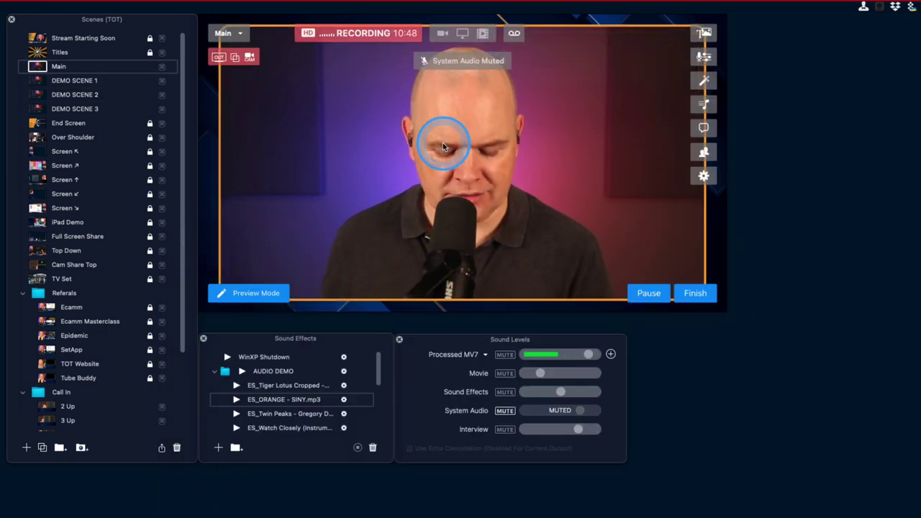